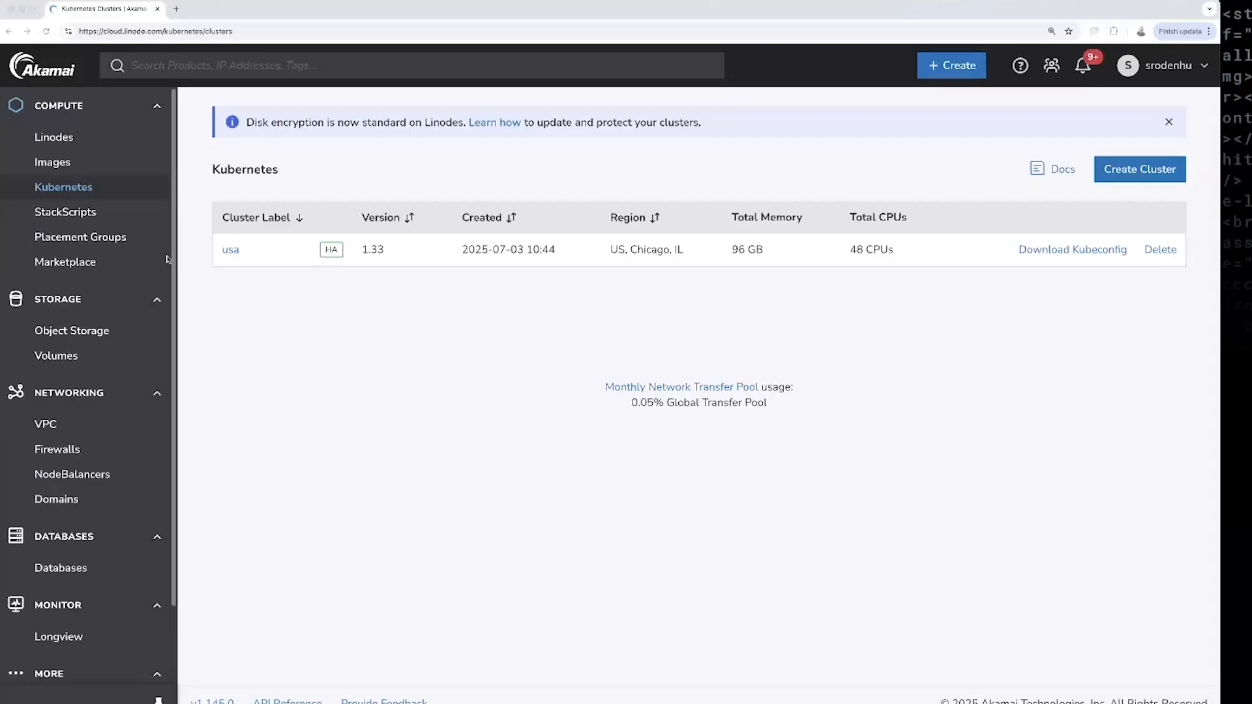
Open the usa Kubernetes cluster and launch its Application Platform portal endpoint.
left_click(231, 251)
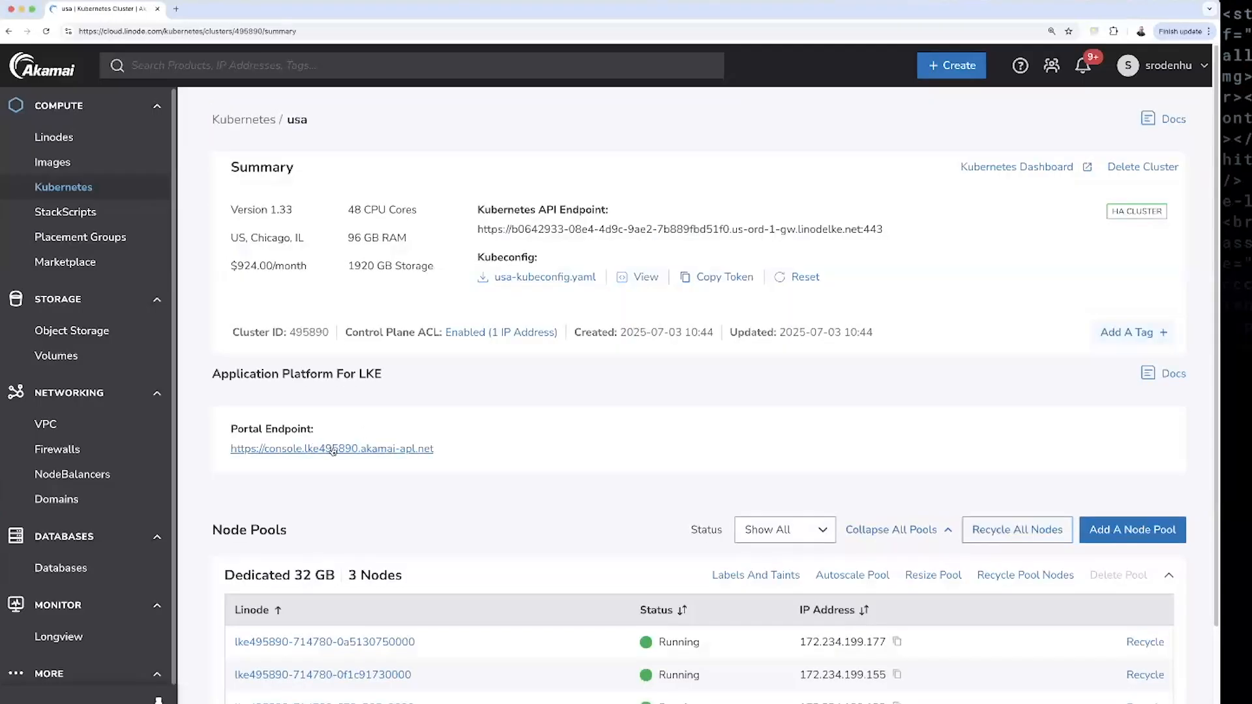
left_click(324, 450)
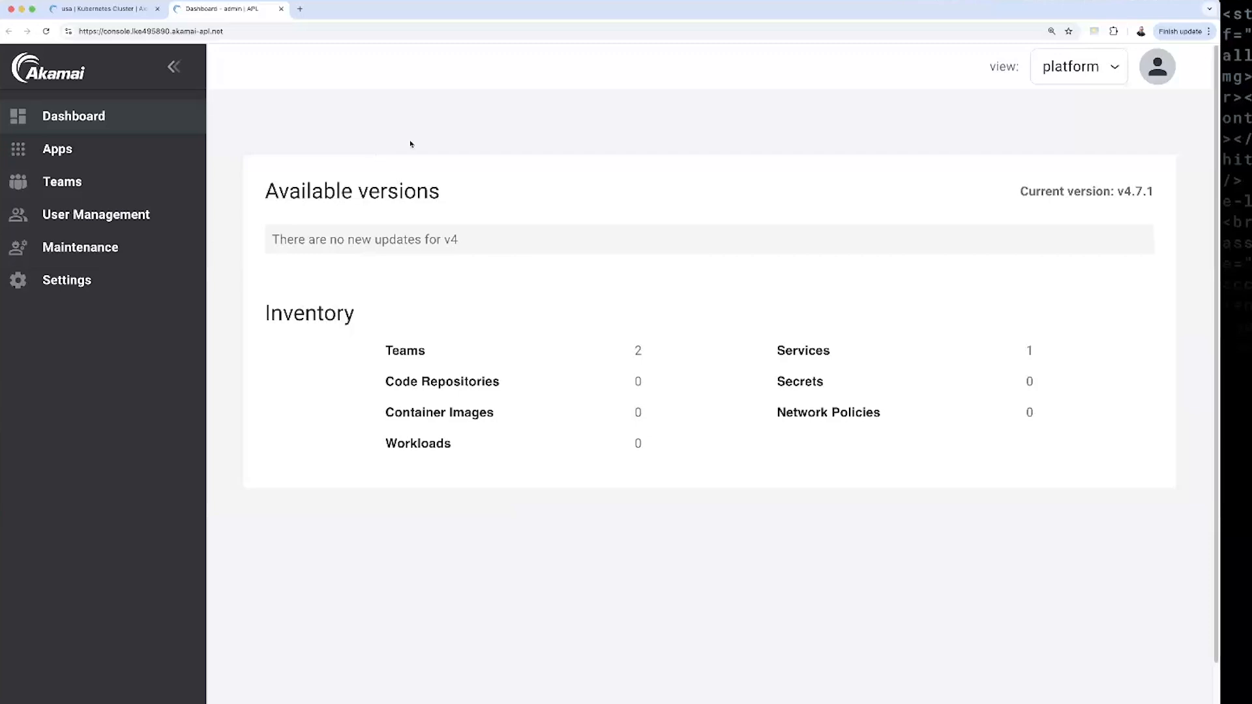
View the platform's available apps and its list of teams, collapsing the side navigation.
left_click(78, 157)
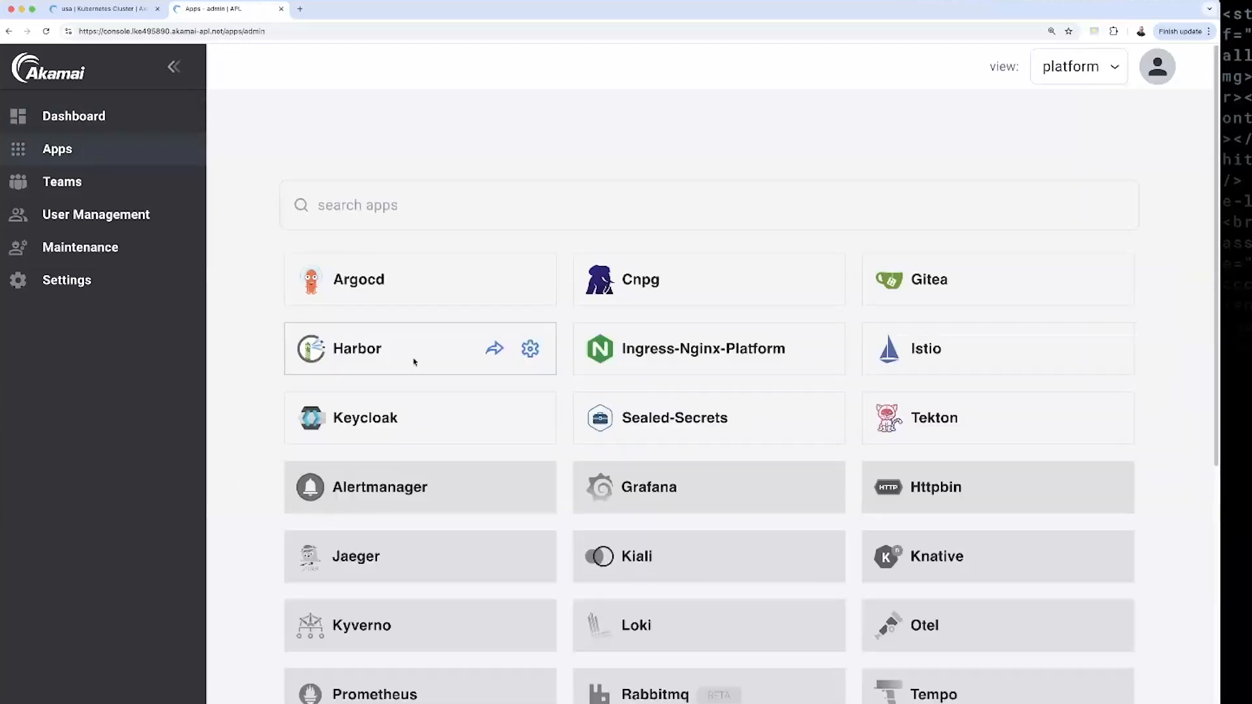
left_click(173, 67)
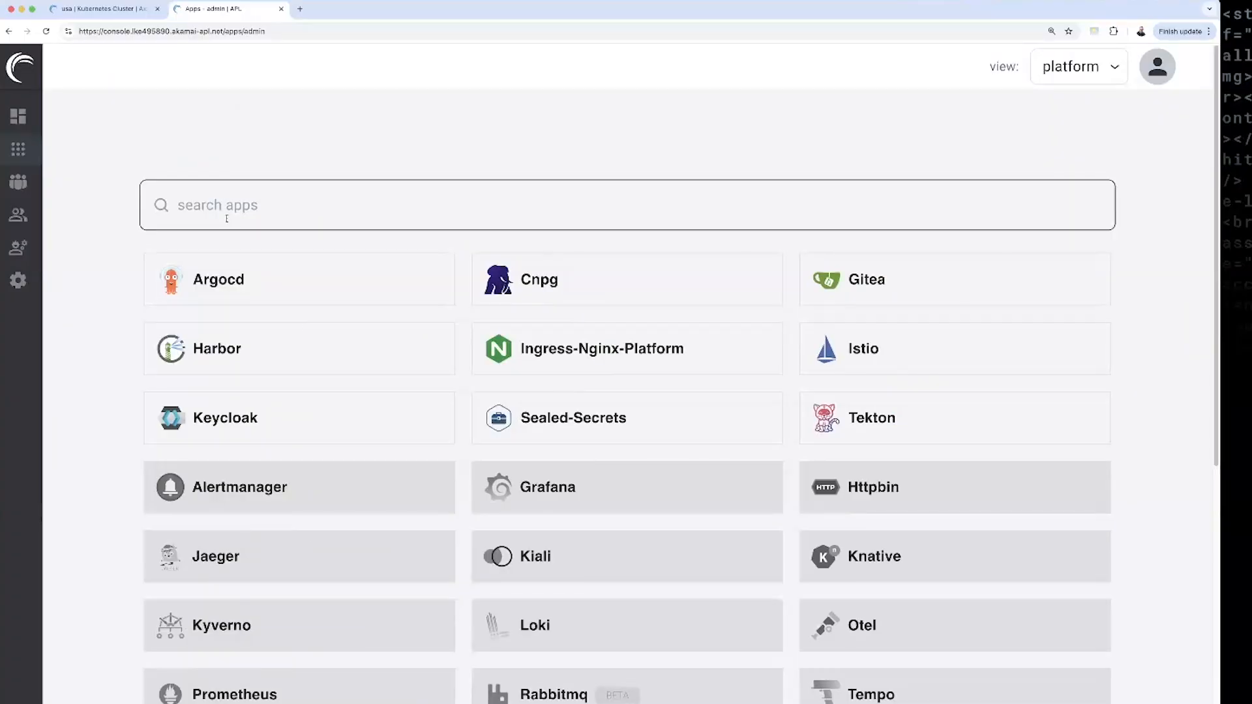
left_click(51, 188)
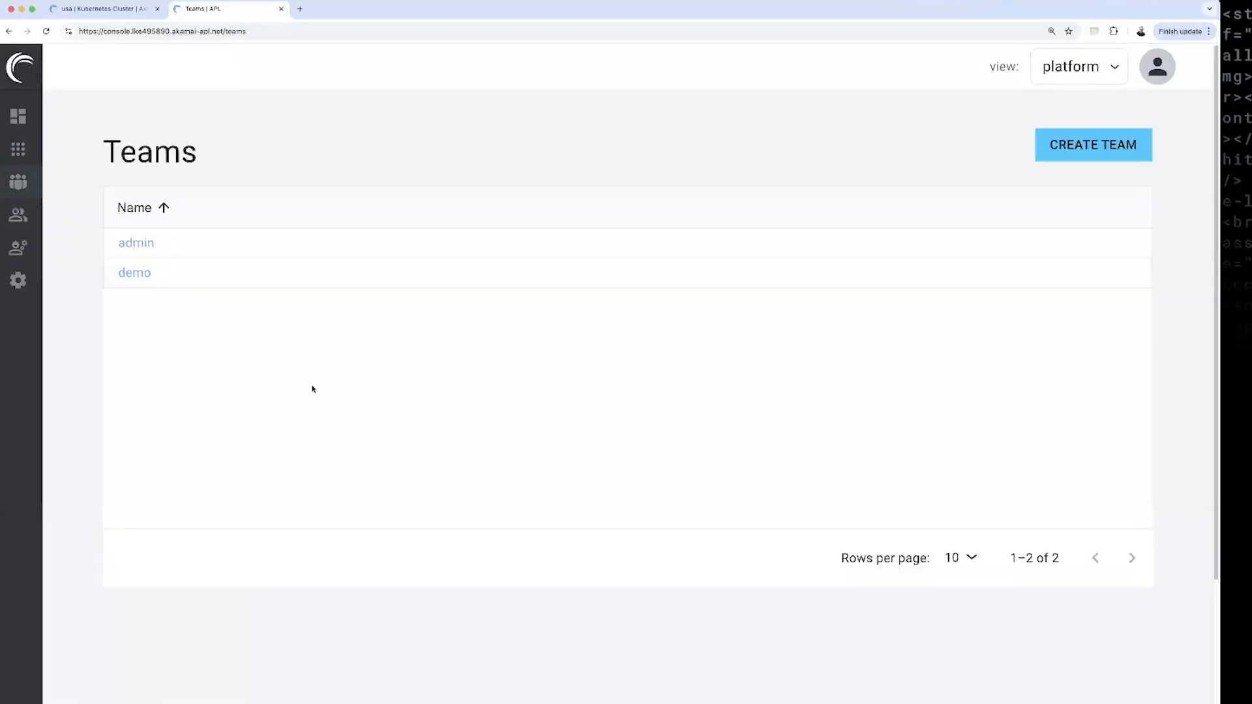
Switch the console from platform to team view and show the demo team's apps.
left_click(1095, 70)
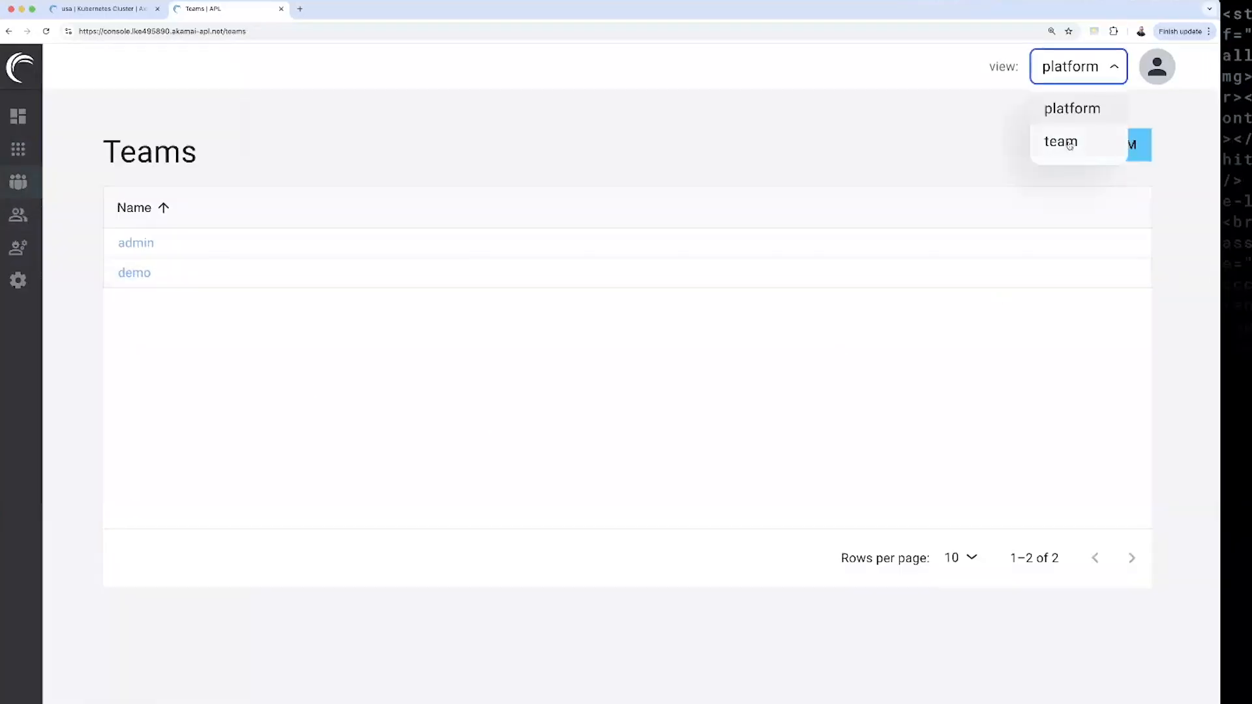
left_click(1070, 143)
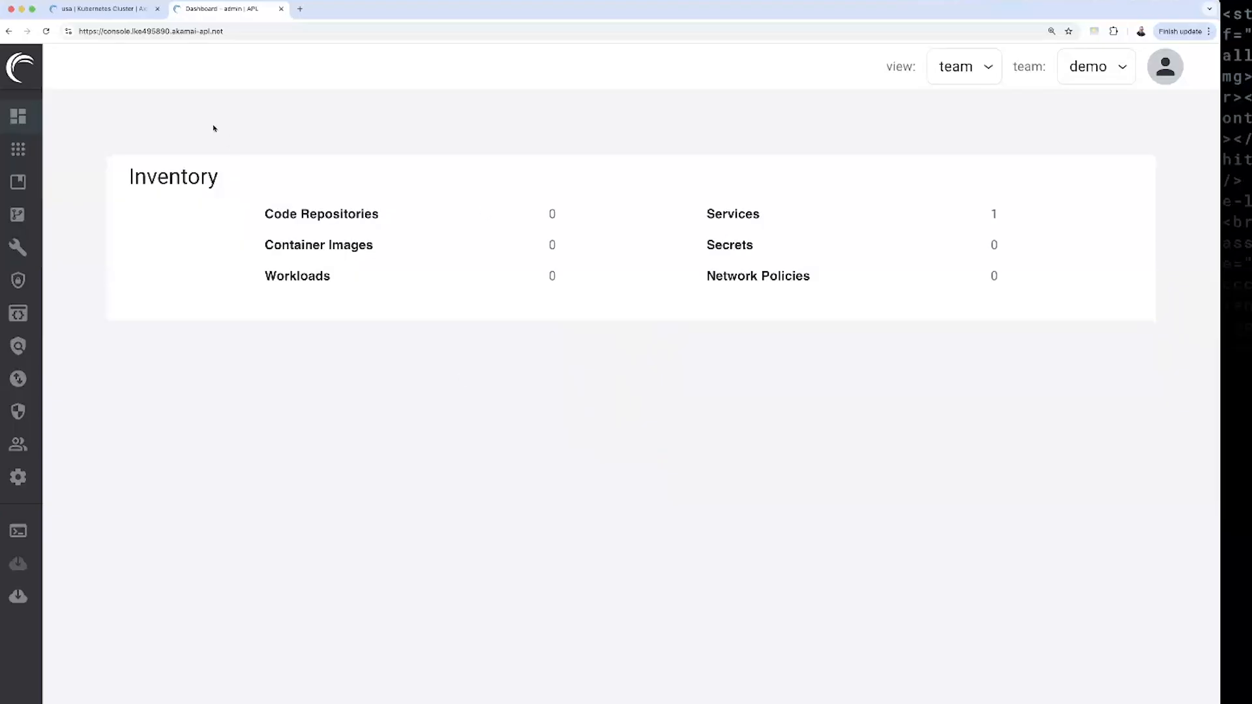
left_click(52, 149)
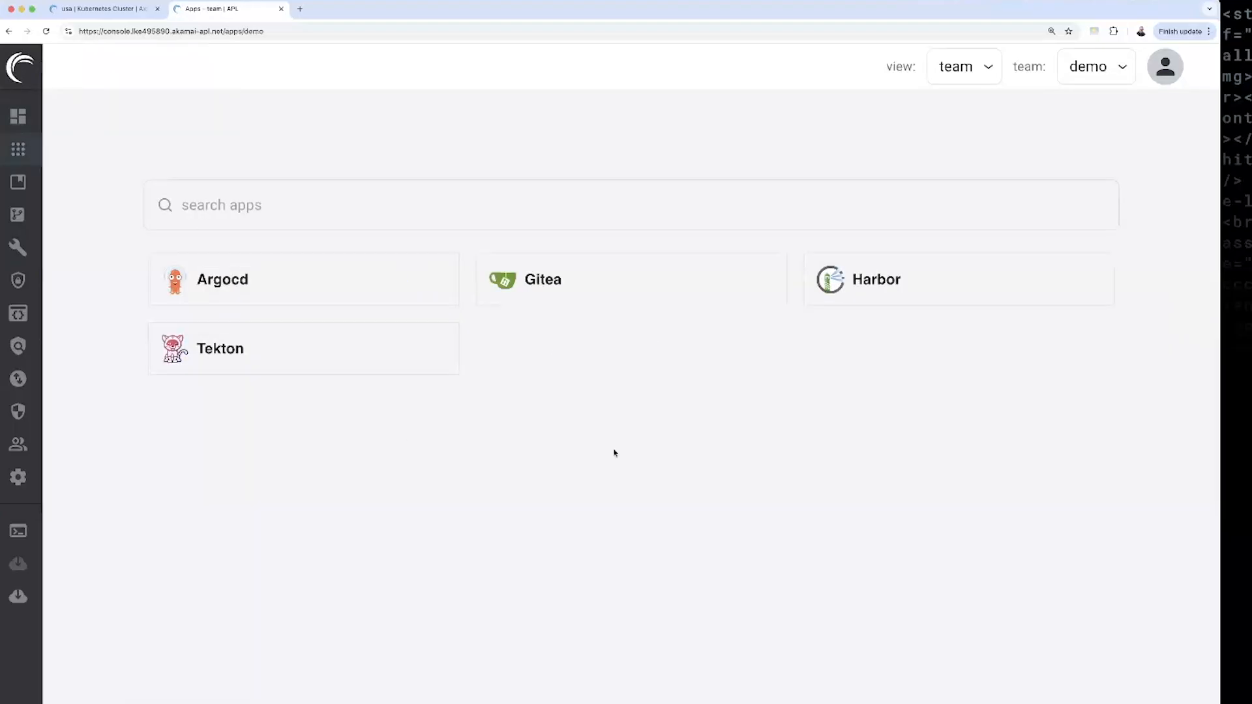
mouse_move(888, 293)
Start adding a code repository for the demo team and name it petclinic.
mouse_move(77, 182)
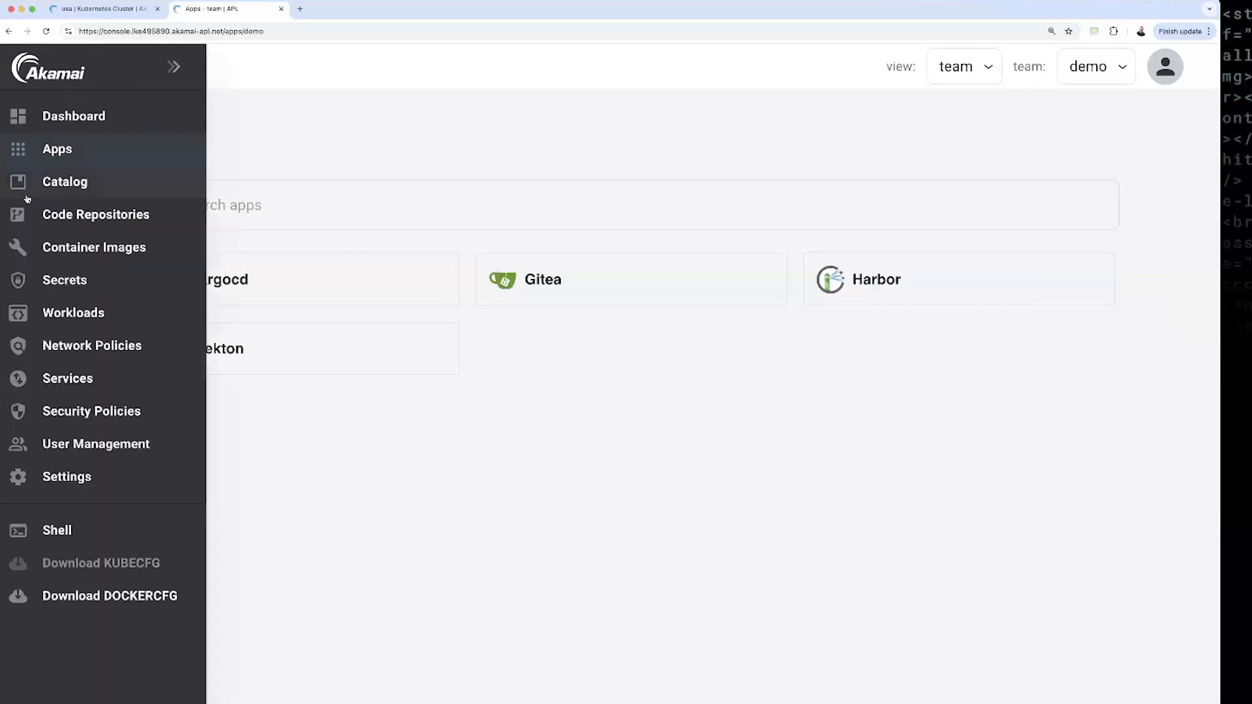
left_click(68, 215)
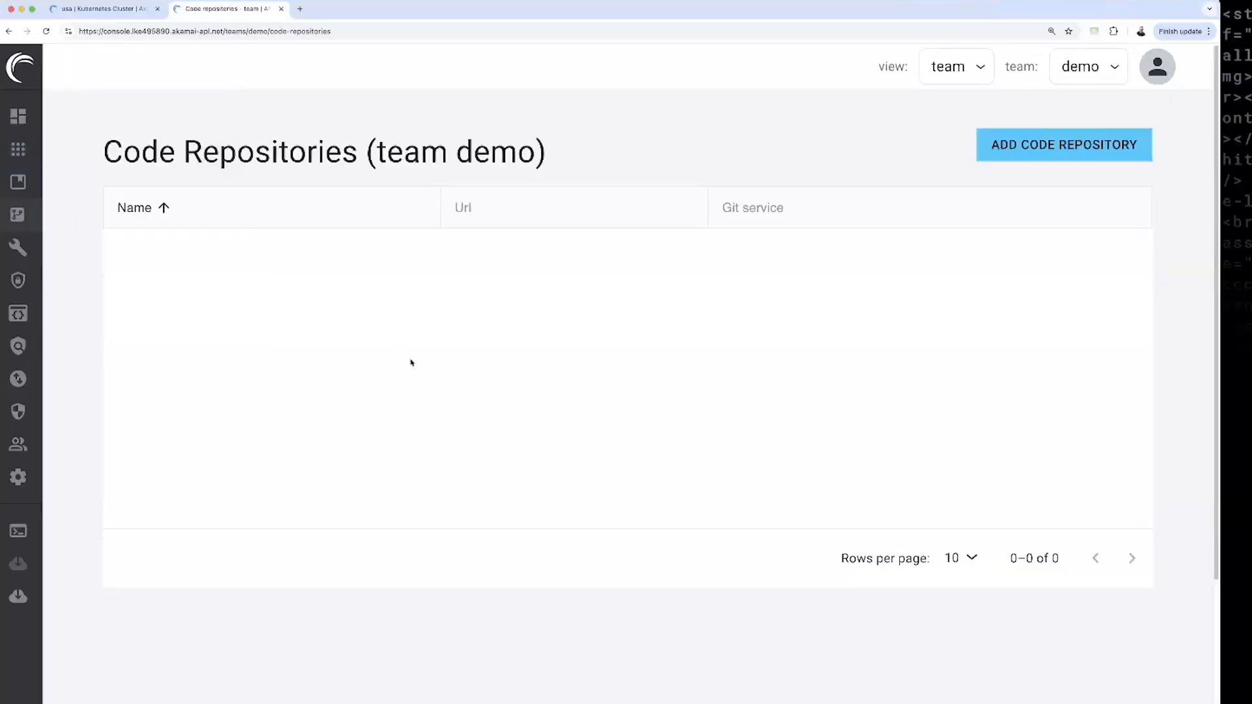
left_click(1058, 150)
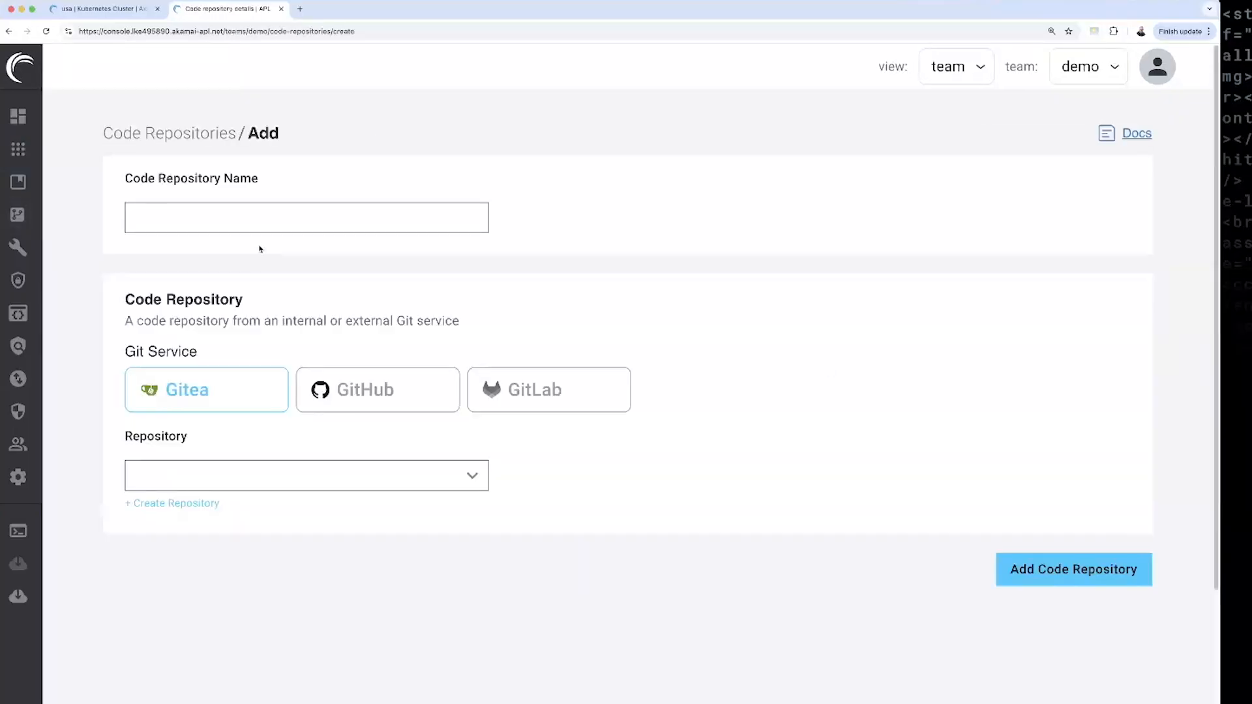
left_click(184, 220)
type("pi")
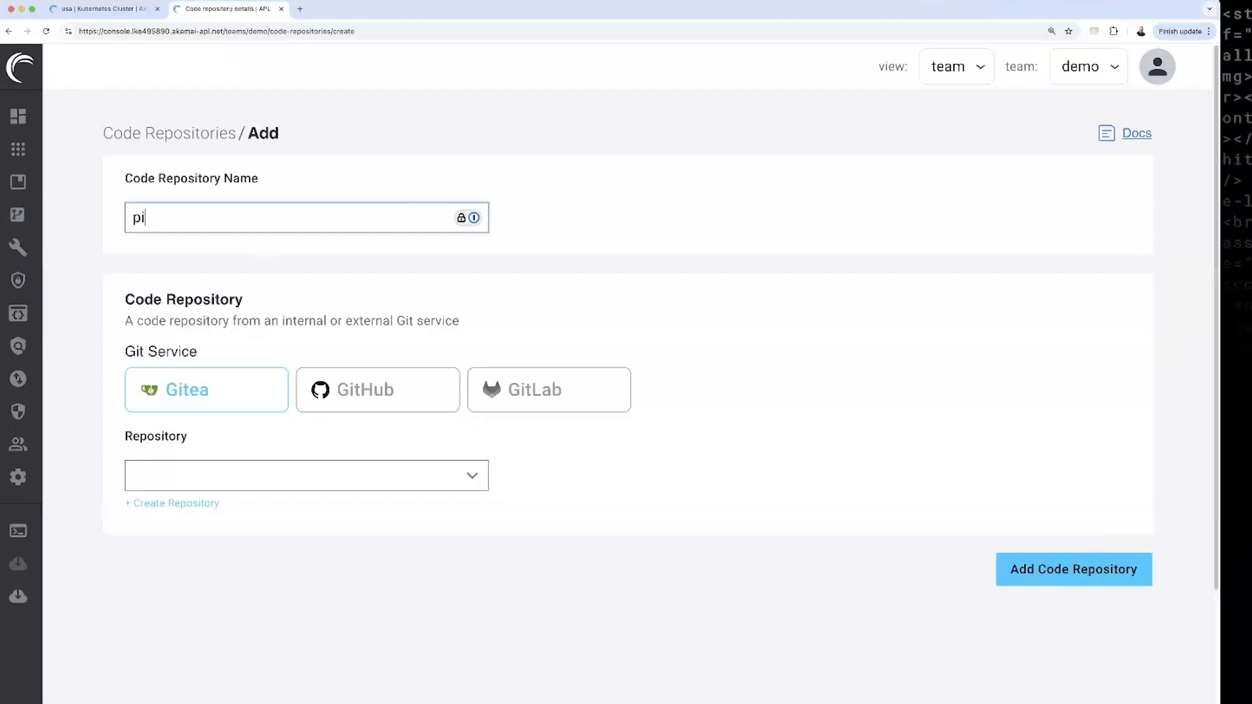
key("BackSpace")
type("etclinic")
left_click(356, 394)
left_click(153, 472)
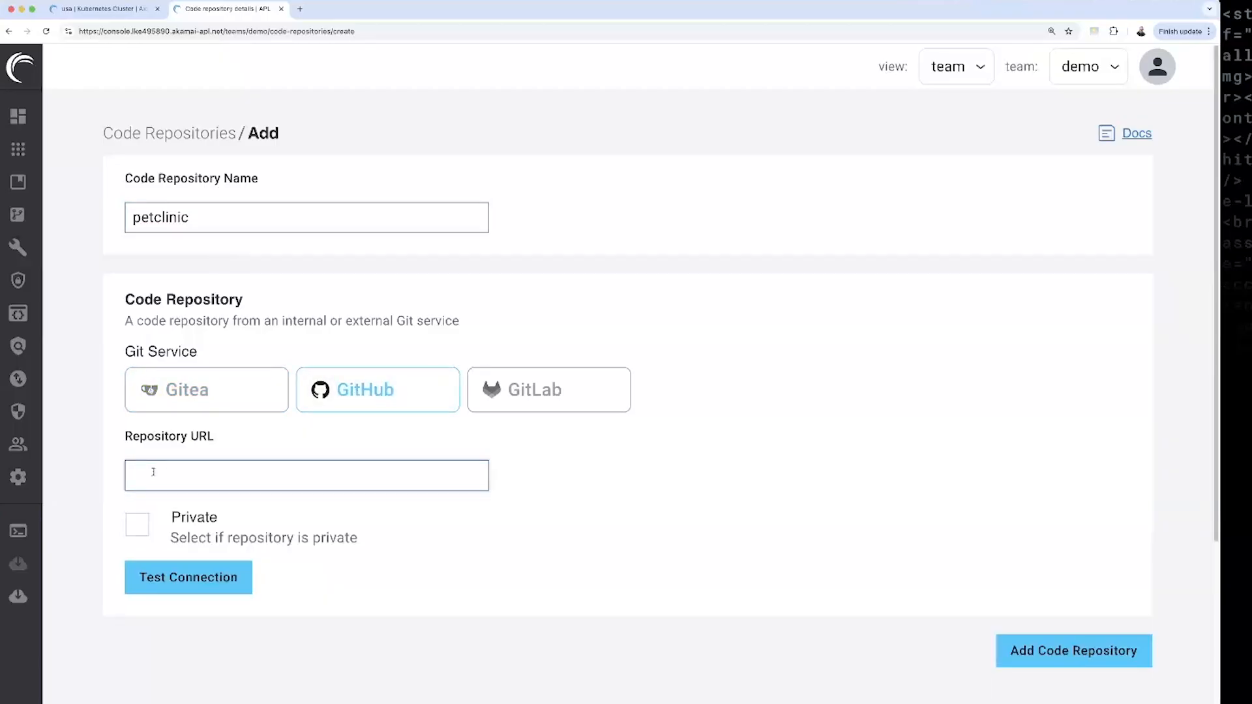
type("https://github.com/spring-projects/spring-petclinic.git")
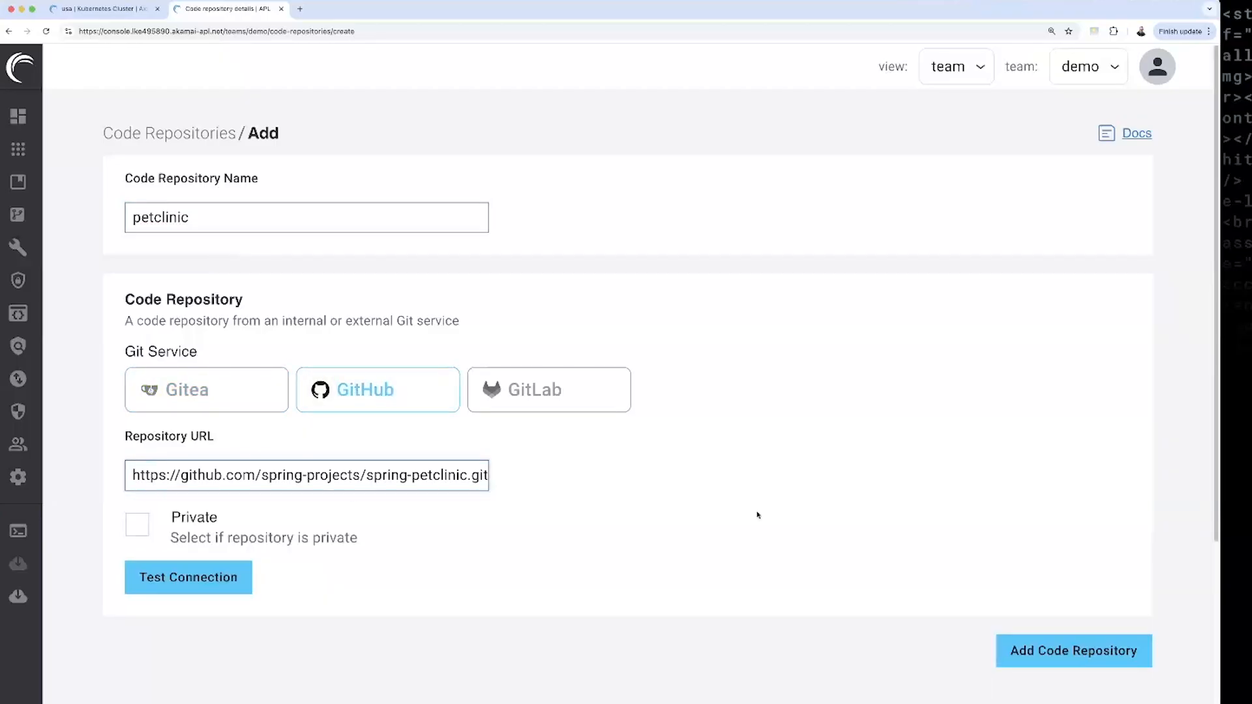
left_click(1043, 642)
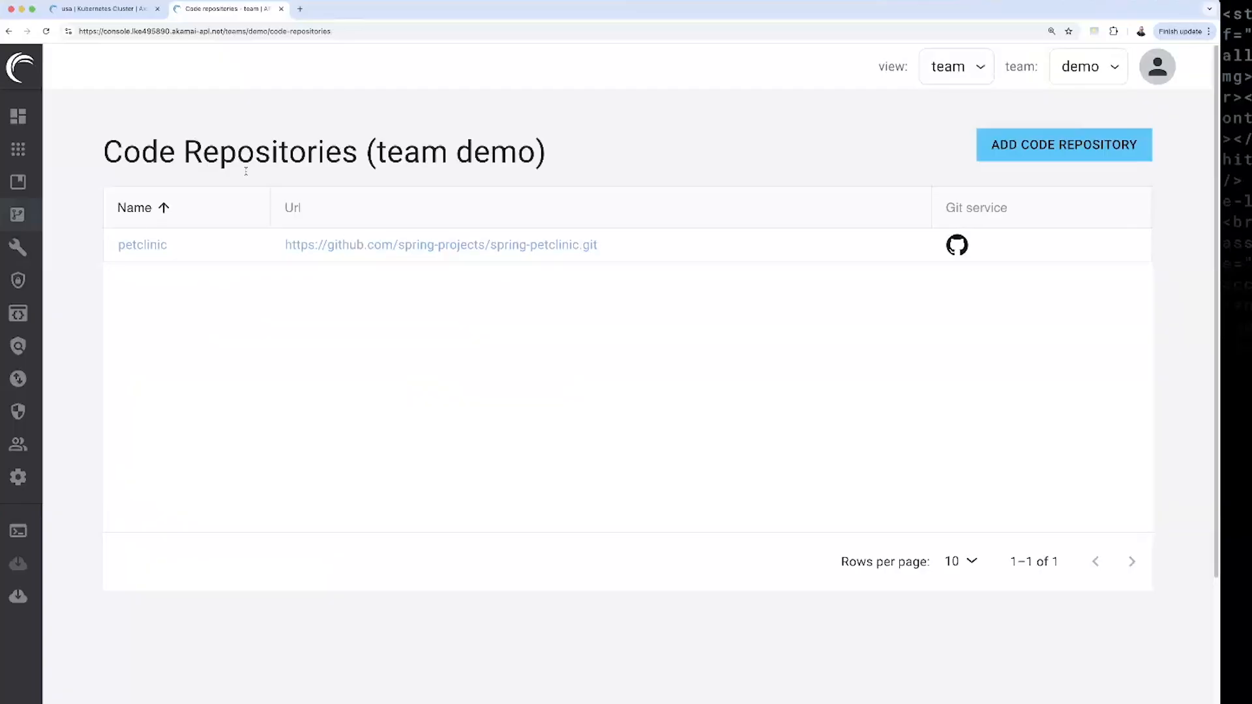
Start a new container image for the demo team using the BuildPacks build task and the petclinic repository.
mouse_move(29, 251)
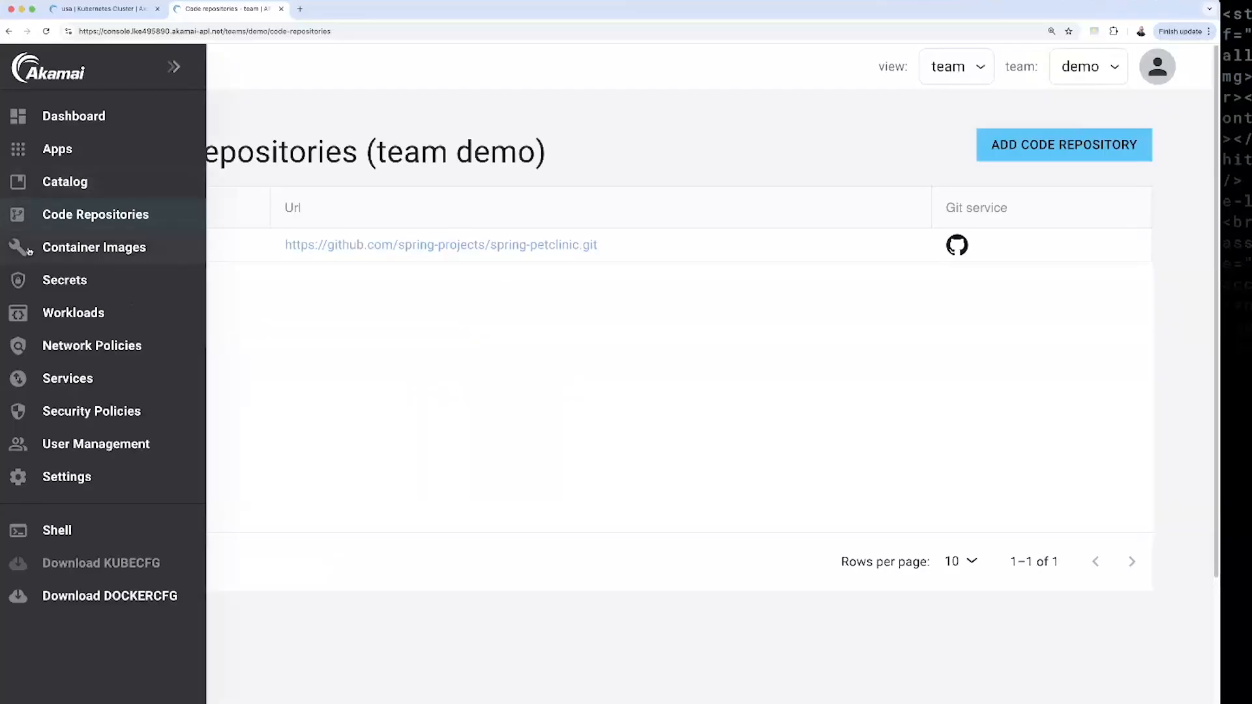
left_click(64, 251)
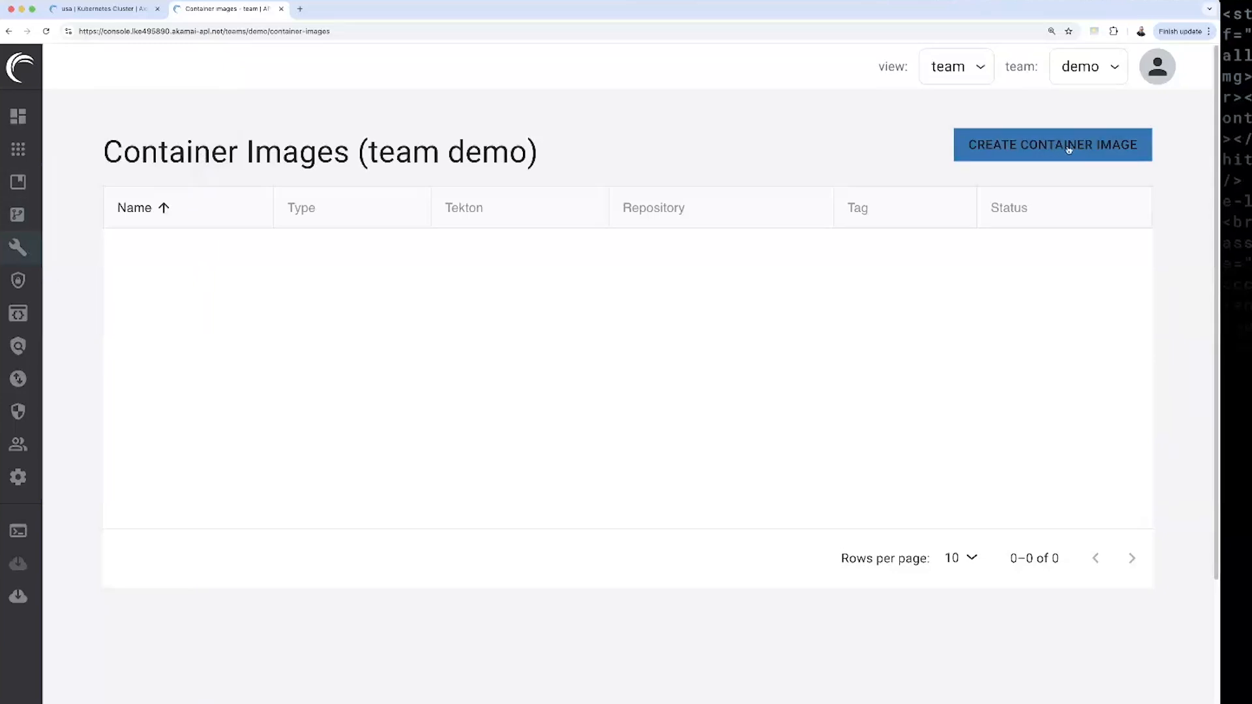
left_click(1068, 149)
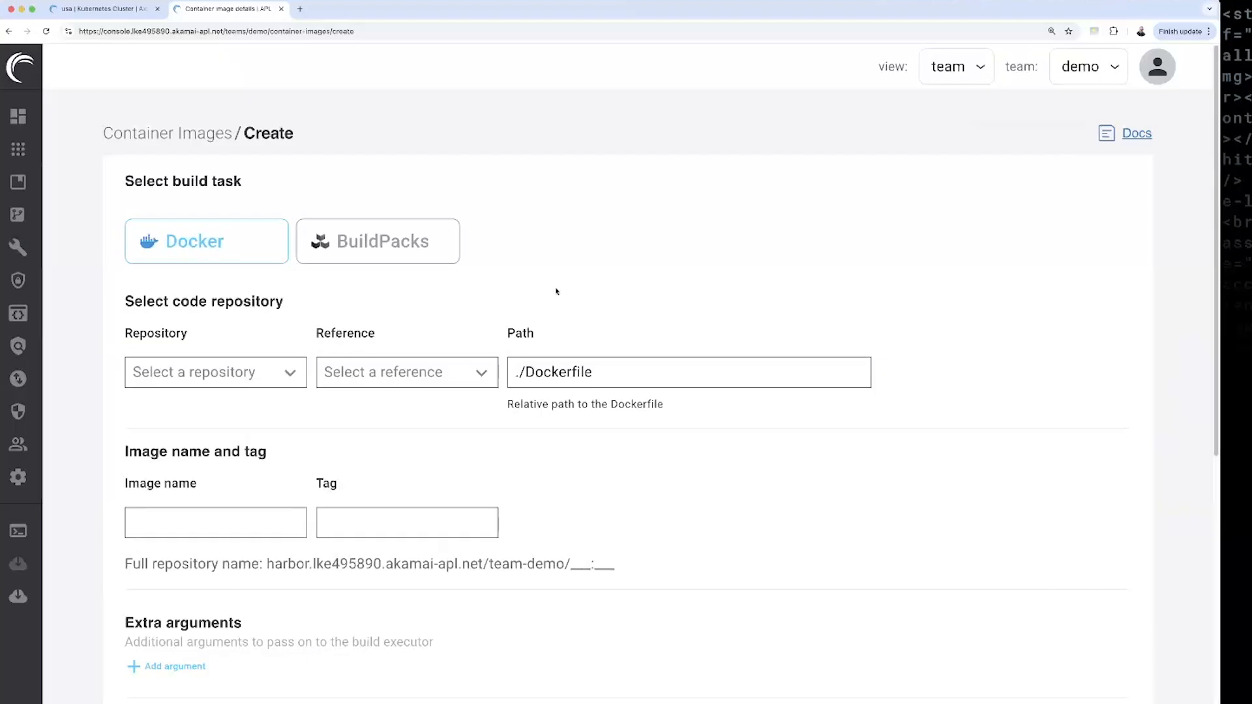
left_click(367, 246)
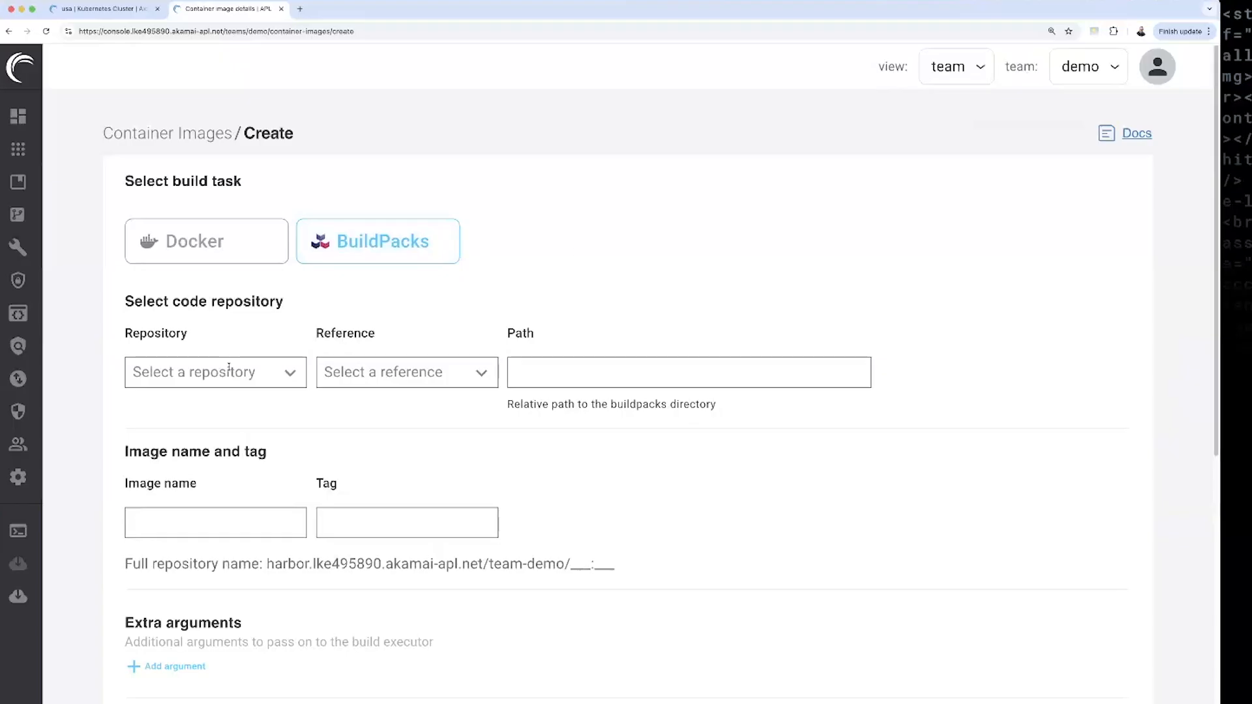
left_click(289, 374)
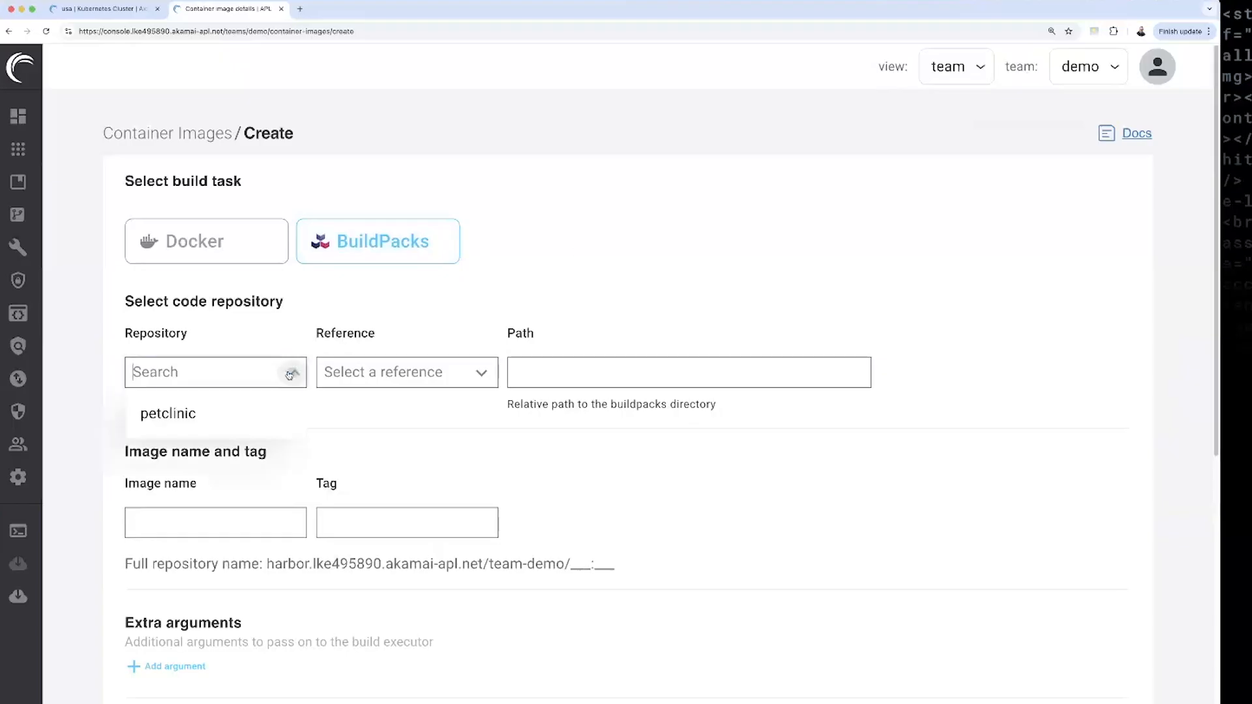
left_click(173, 417)
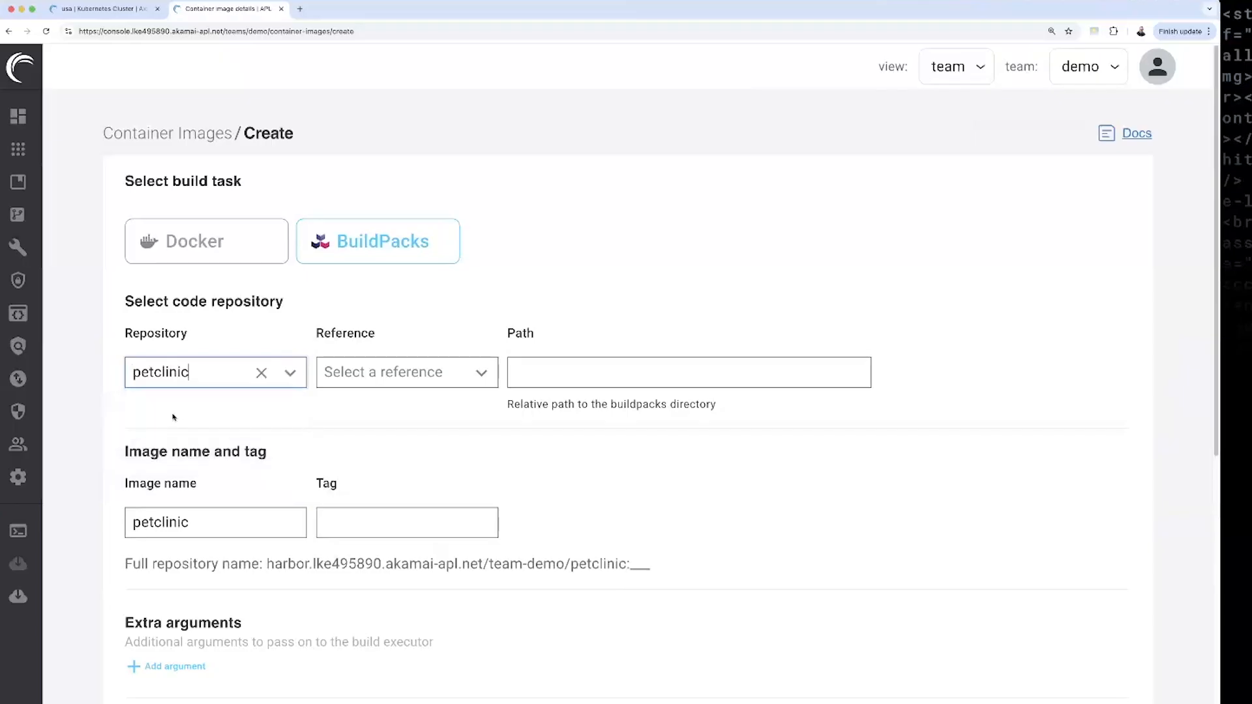
Select the main reference for the build, check the remaining options and create the container image.
left_click(479, 372)
scroll(441, 500, "down", 1)
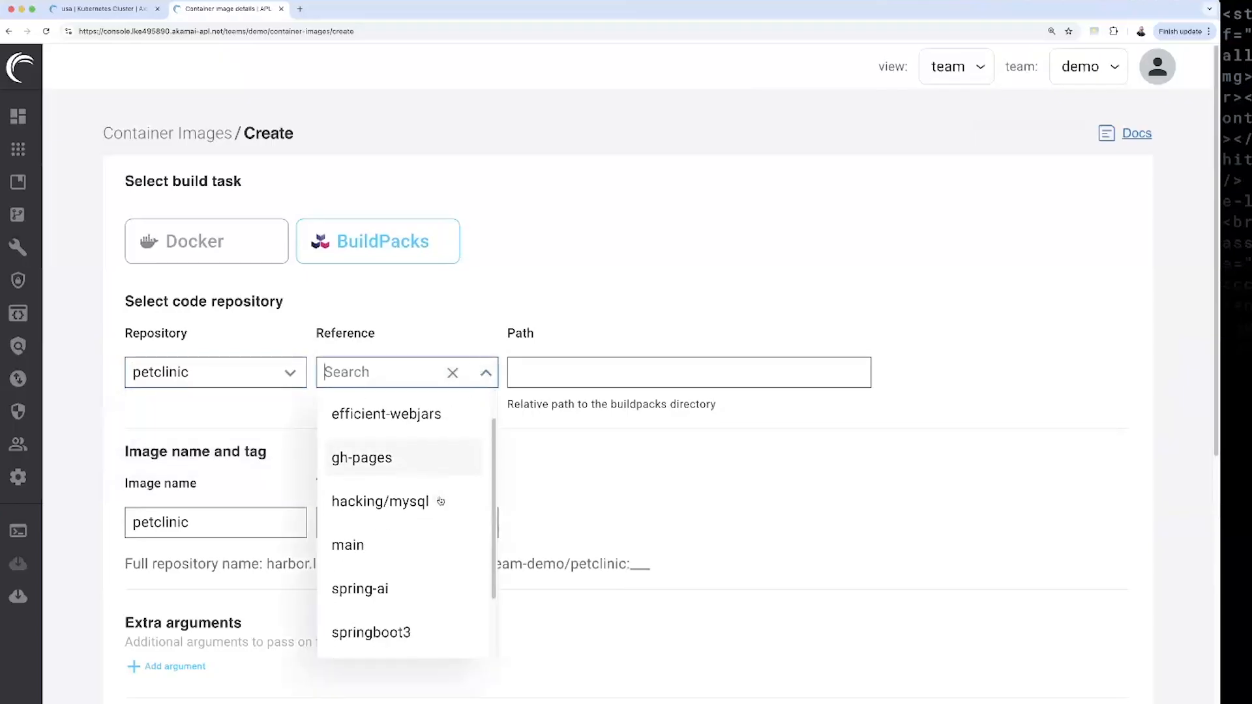
left_click(344, 543)
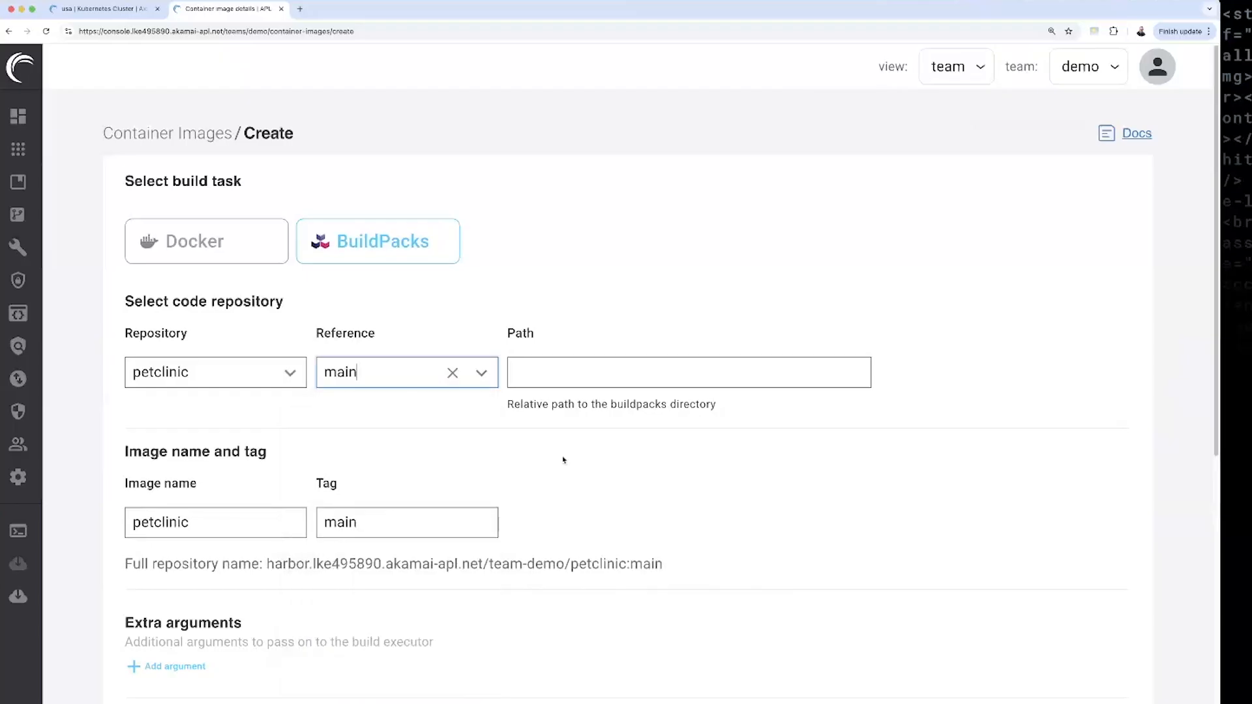
scroll(230, 500, "down", 2)
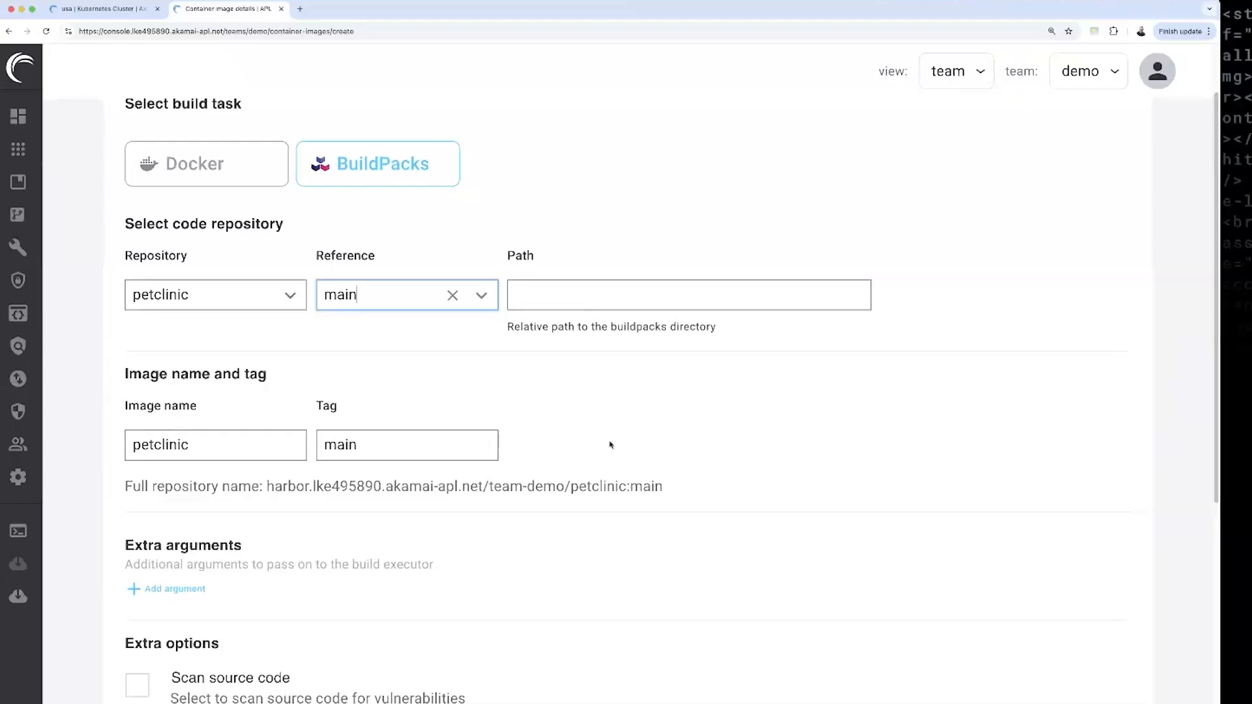
scroll(609, 445, "down", 3)
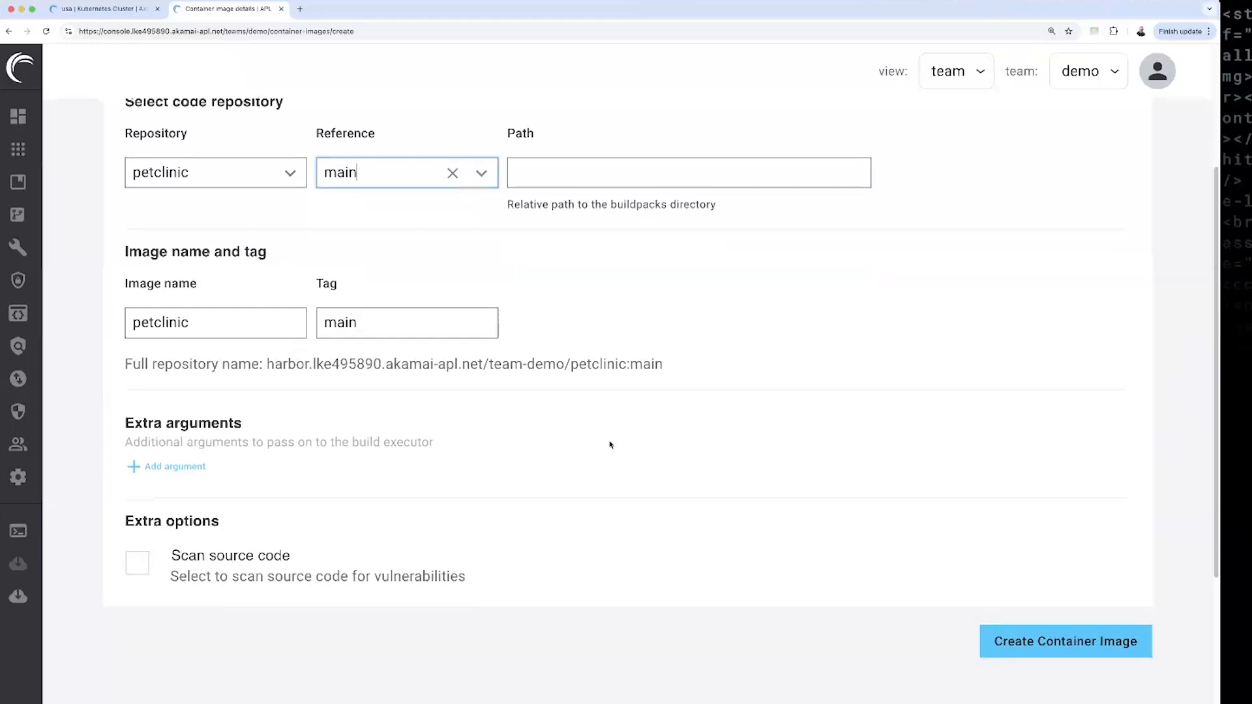
left_click(1060, 641)
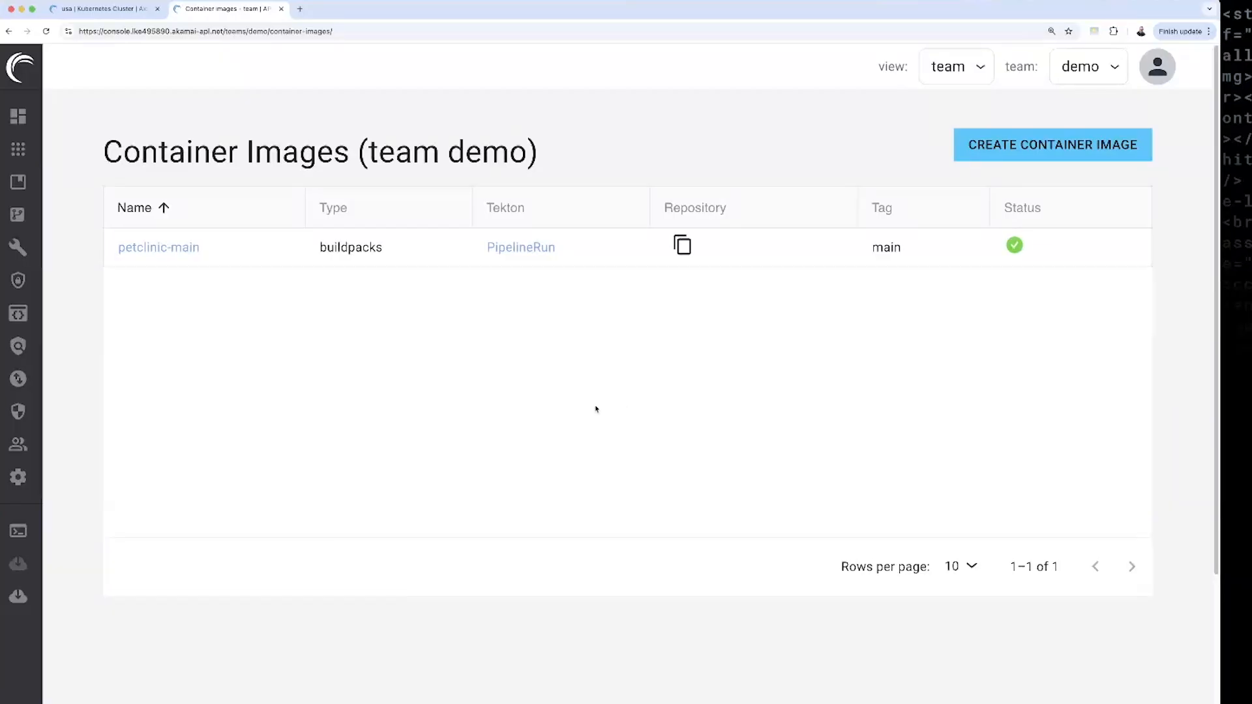
Examine the petclinic-main PipelineRun in the Tekton Dashboard, including the log of the buildpacks create step.
left_click(518, 251)
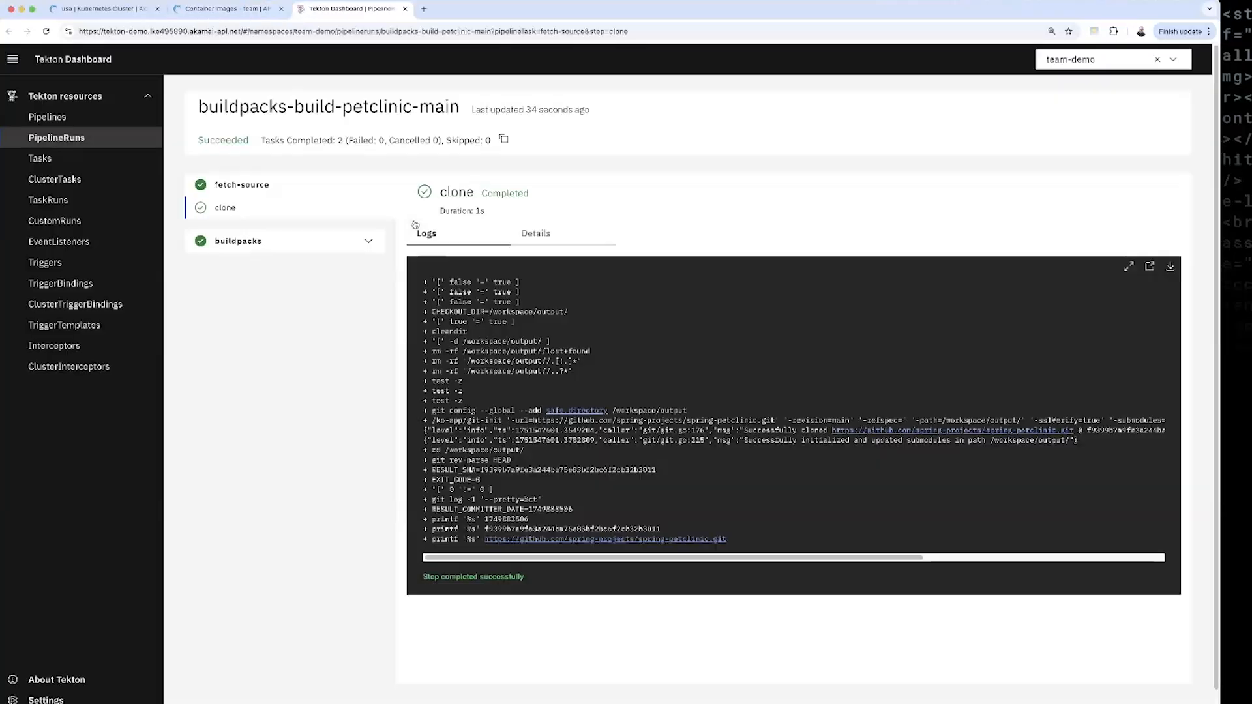
left_click(369, 241)
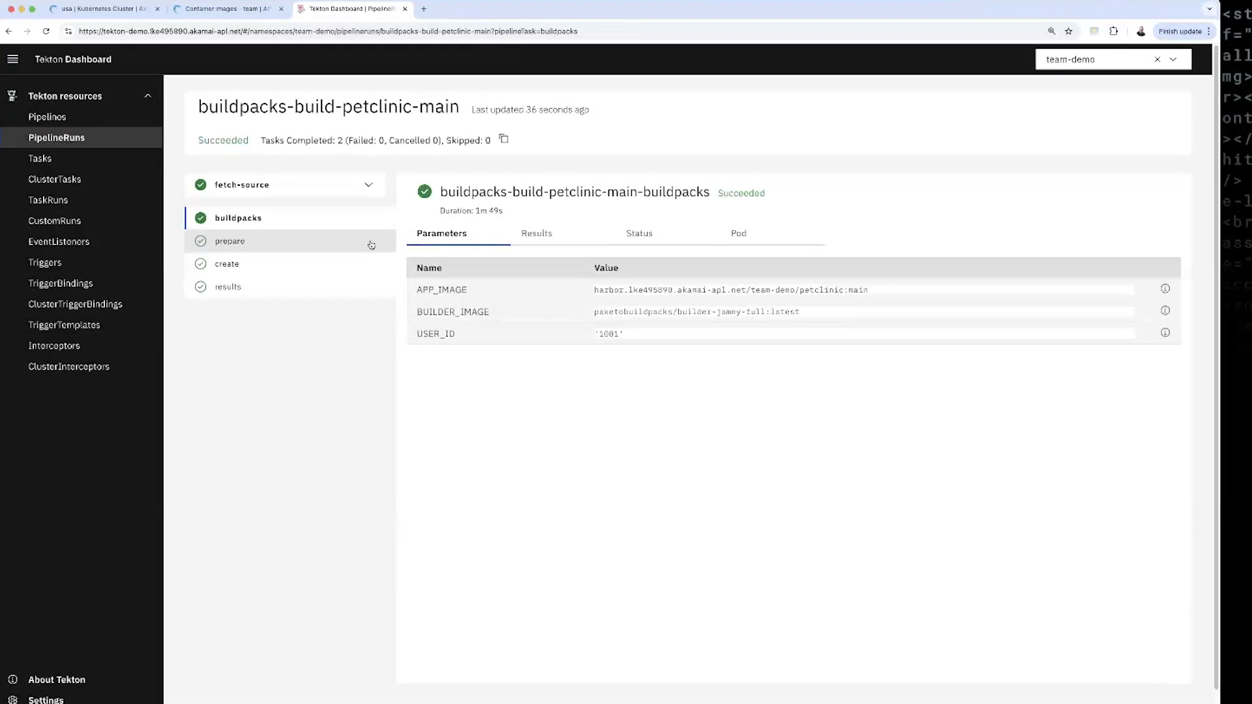
left_click(312, 264)
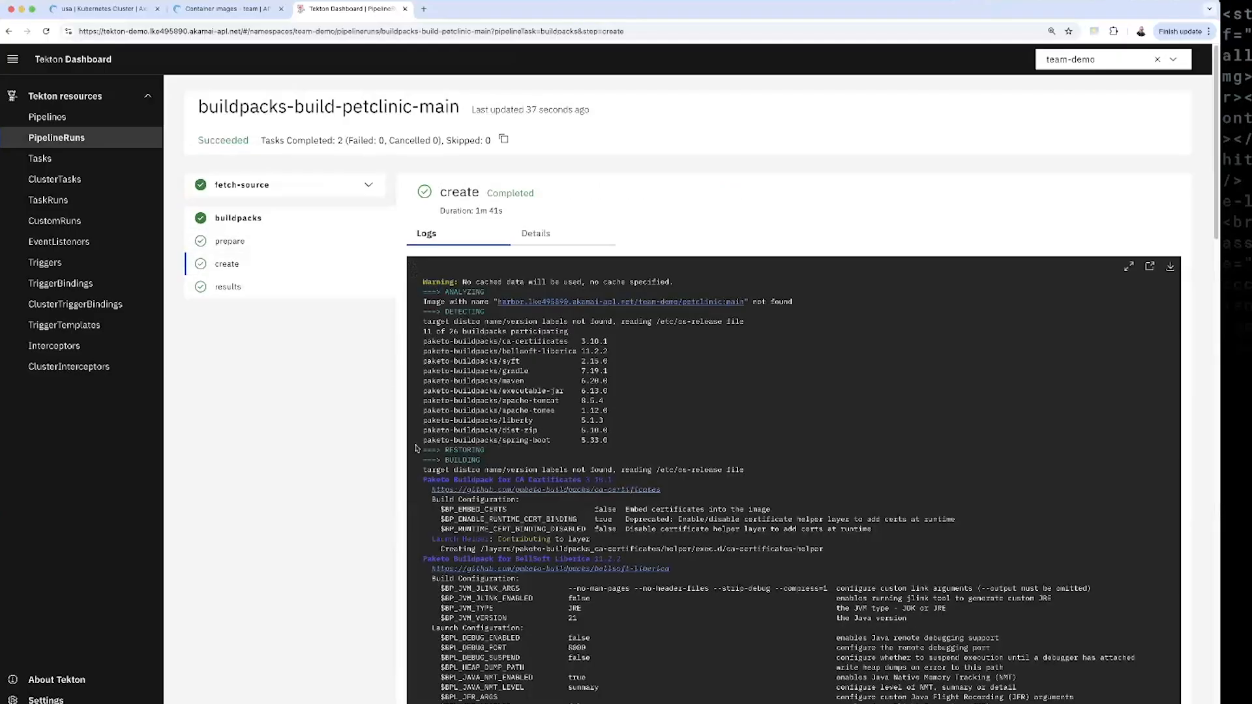
scroll(504, 490, "down", 15)
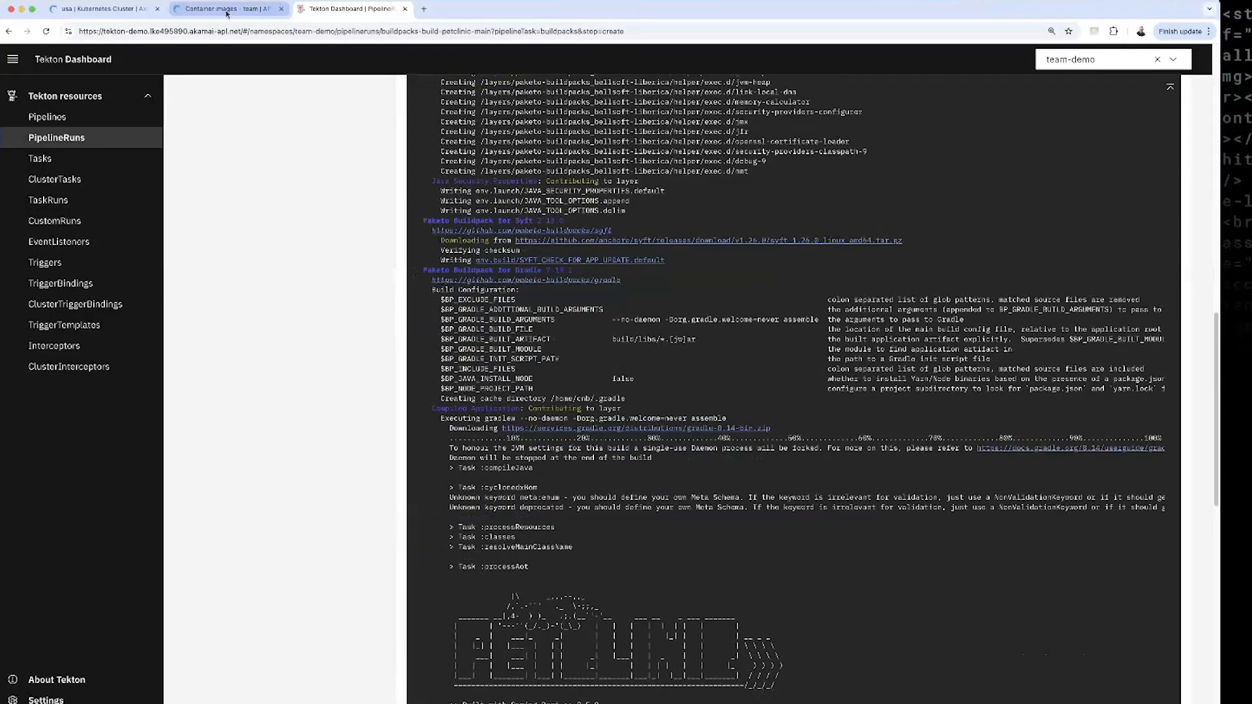
Return to the demo team's container images and copy the repository name of the petclinic-main image.
left_click(228, 8)
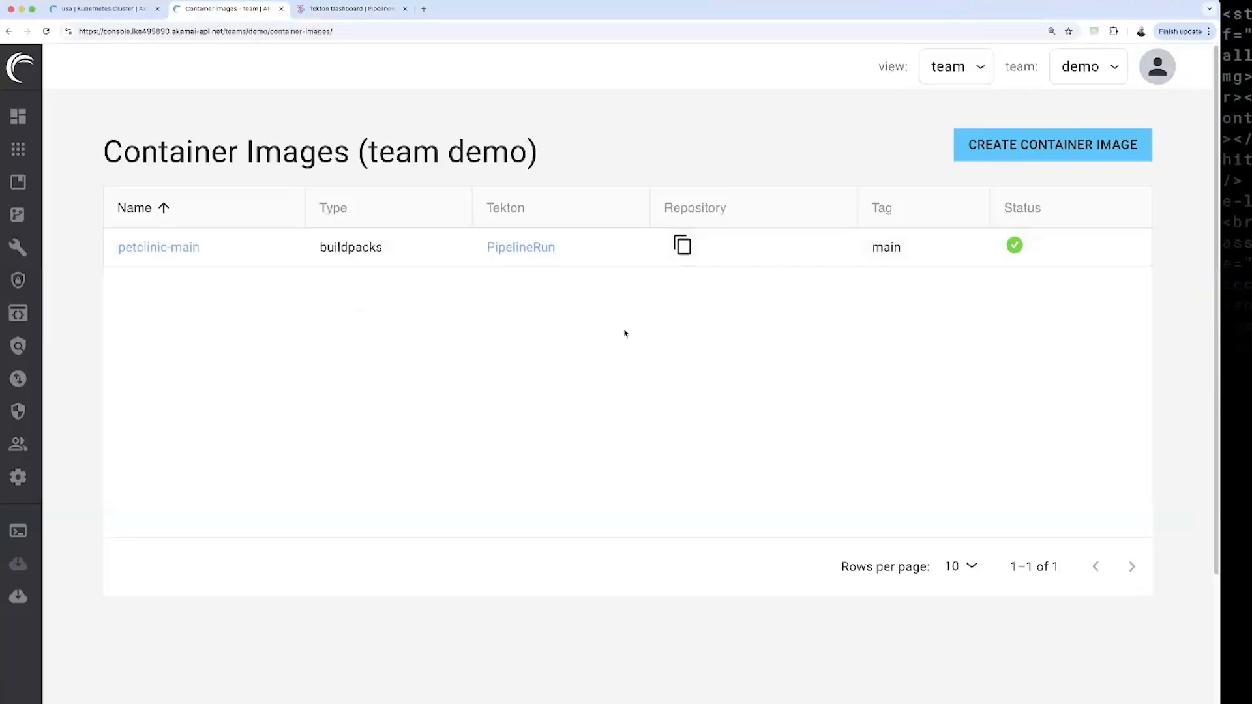
left_click(683, 246)
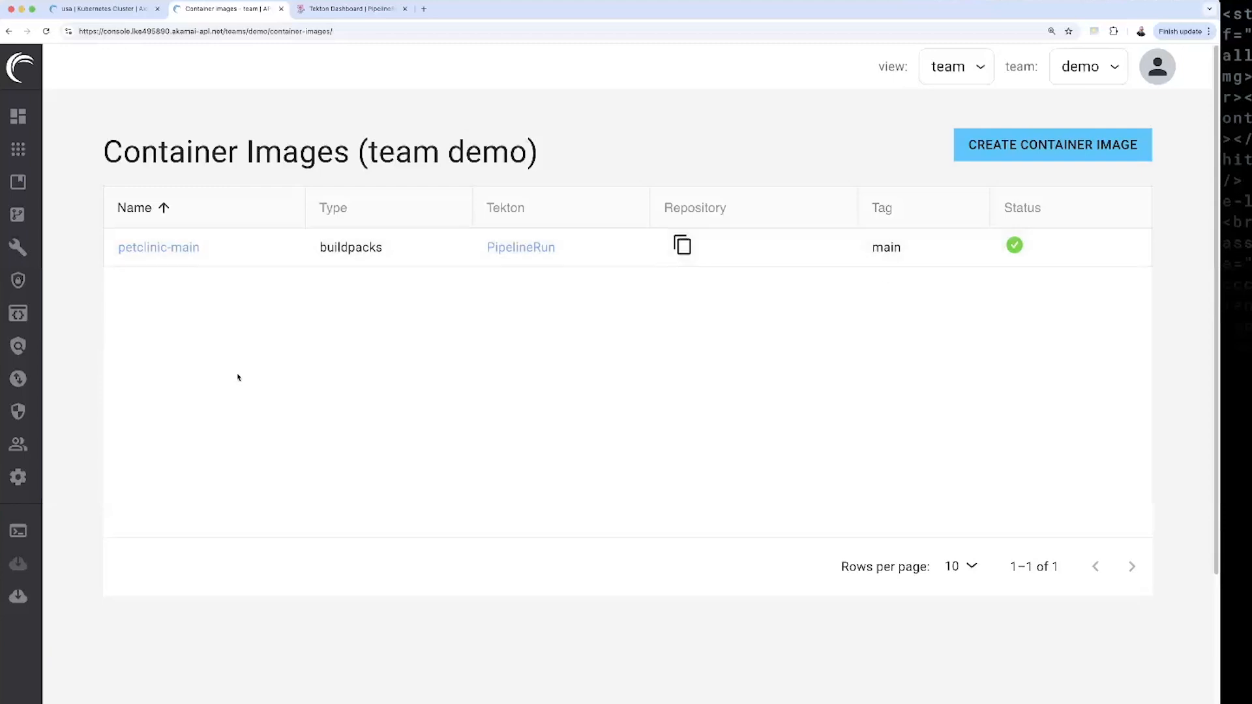
Start a new workload for the demo team from the k8s-deployment chart and name it petclinic.
mouse_move(38, 240)
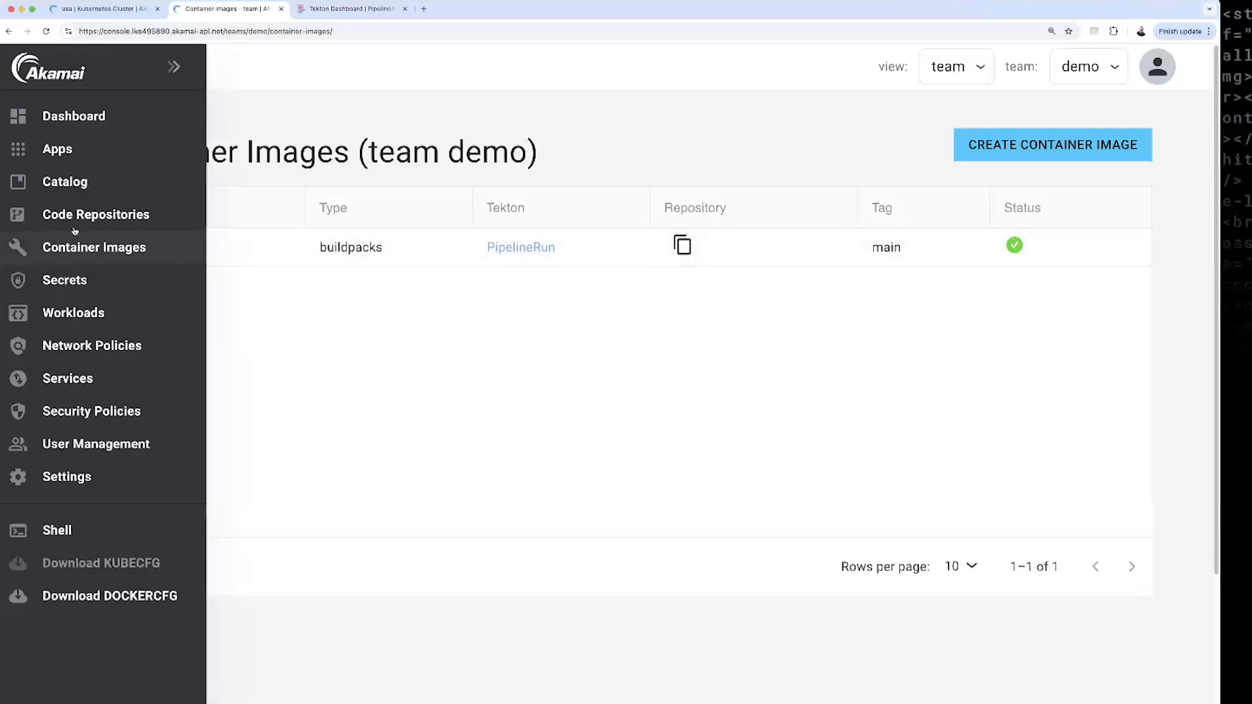
left_click(77, 314)
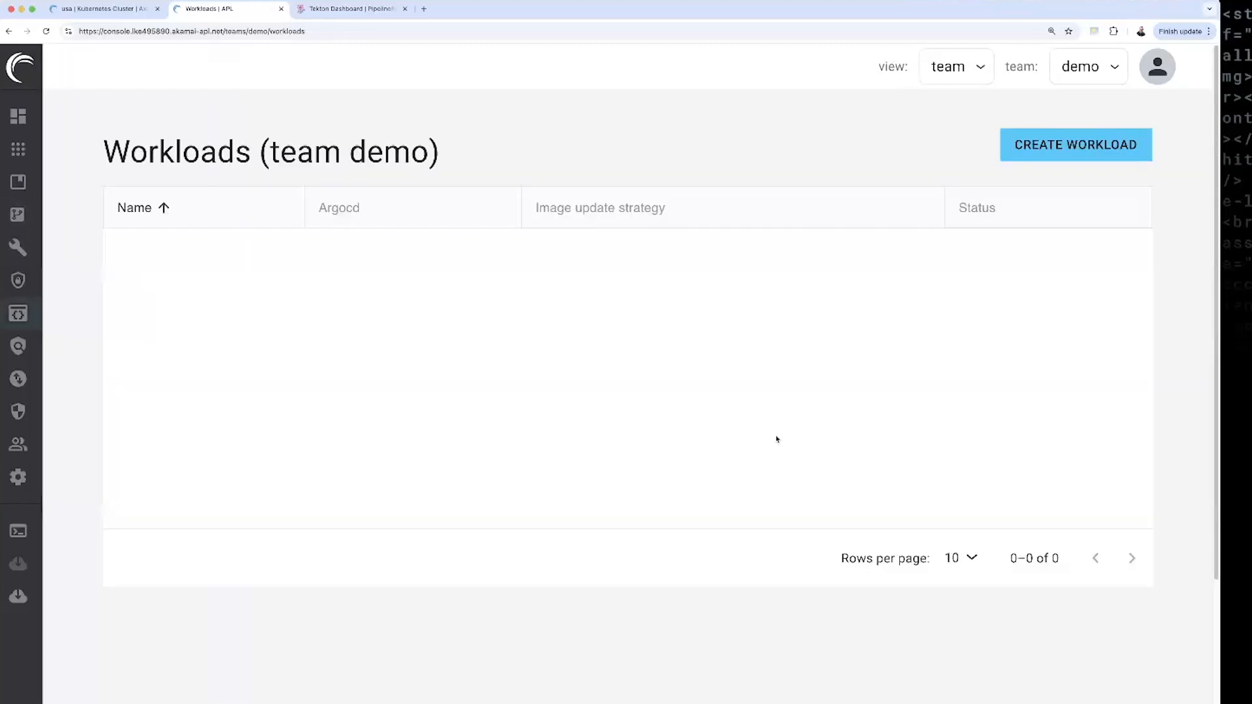
left_click(1098, 145)
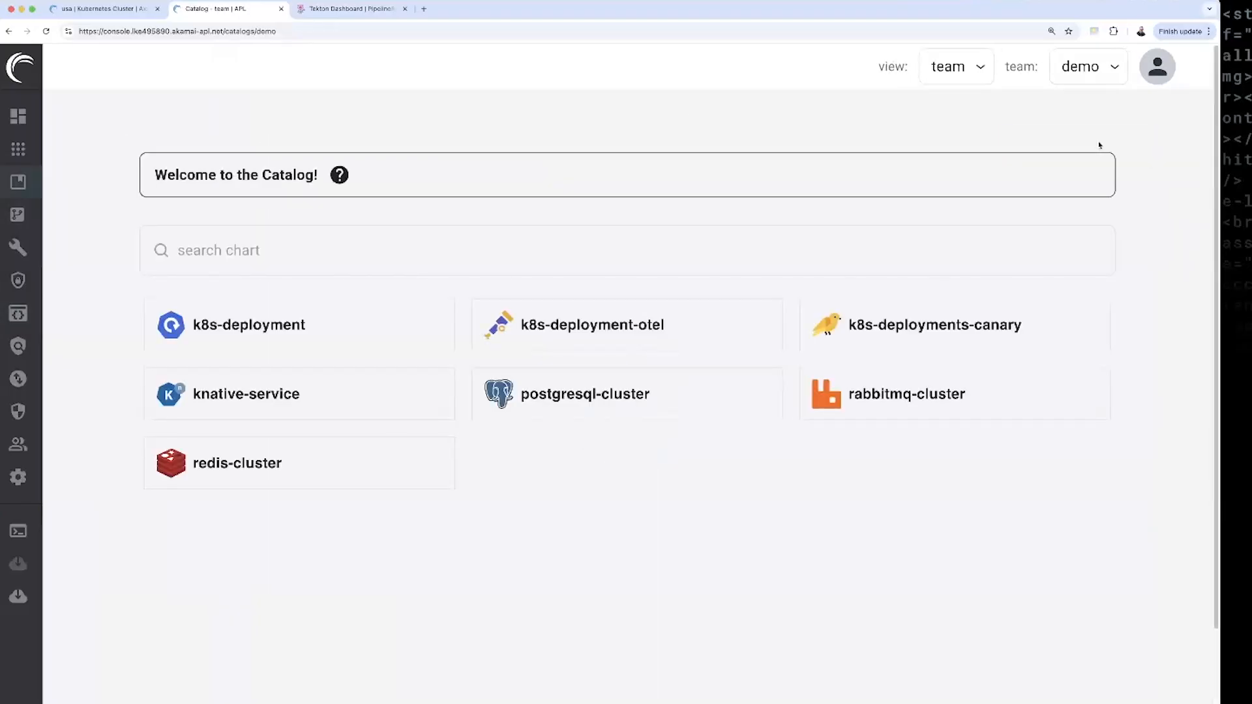
left_click(264, 327)
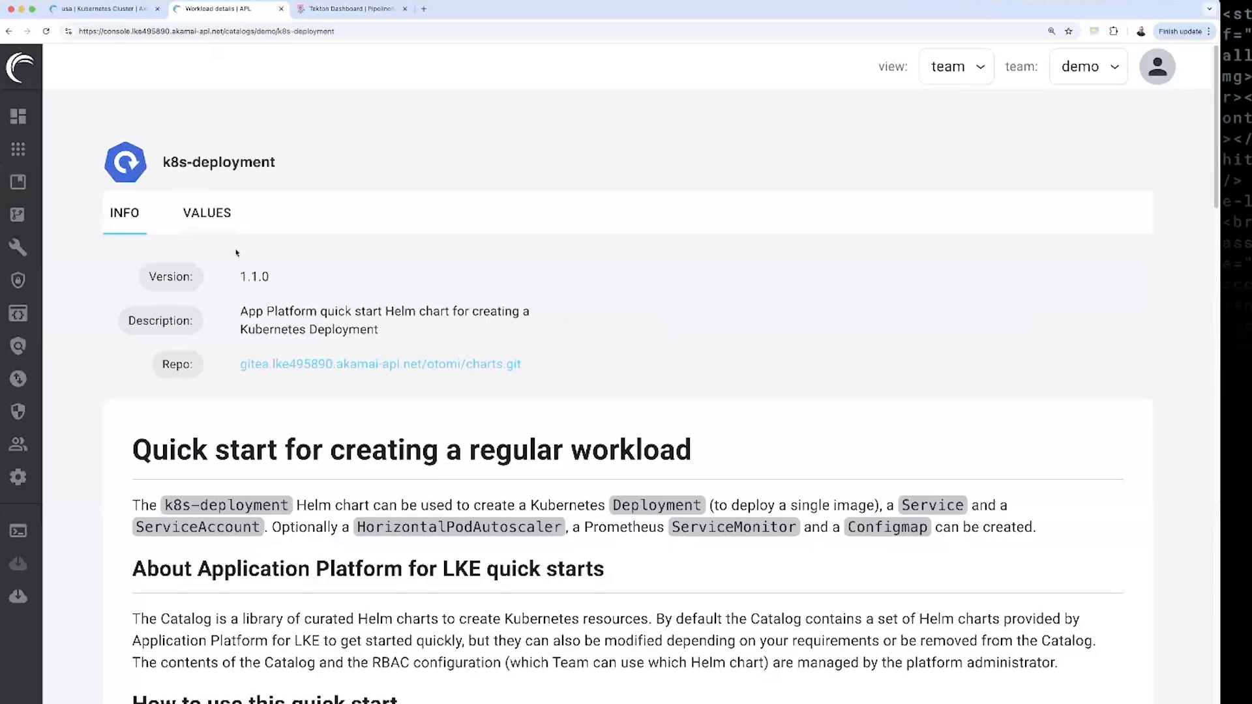
left_click(219, 217)
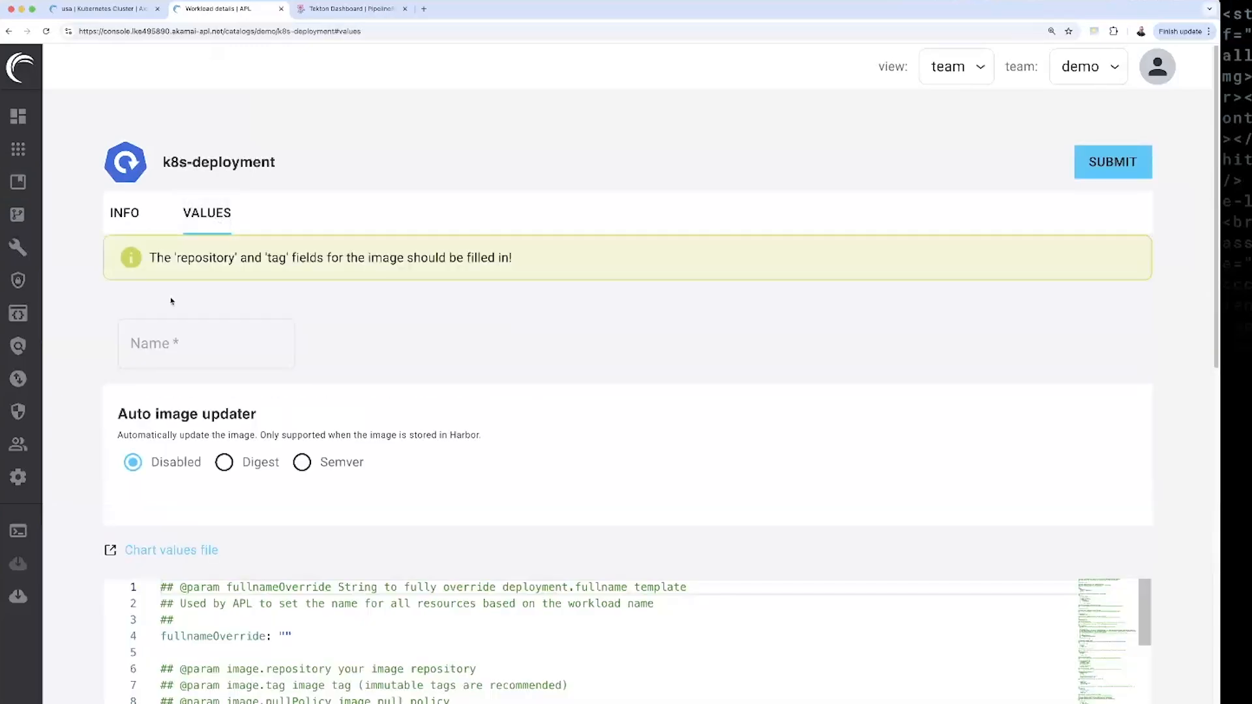
left_click(162, 346)
type("p")
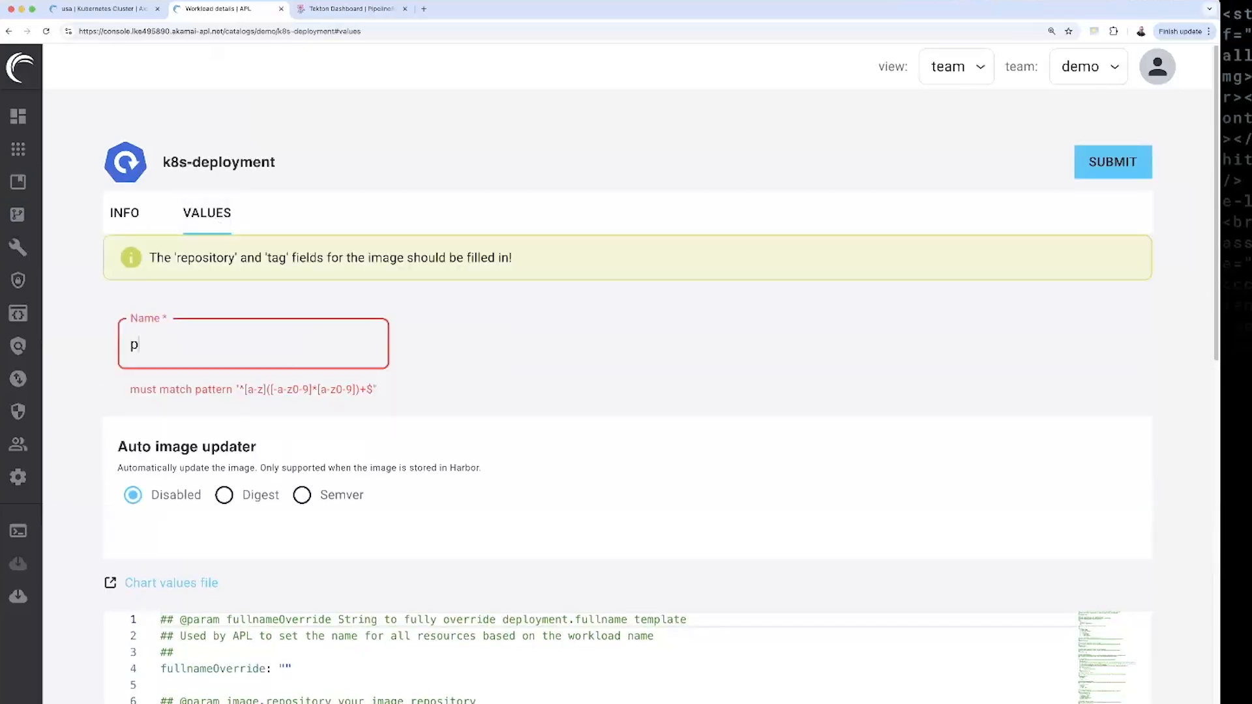
type("etcli")
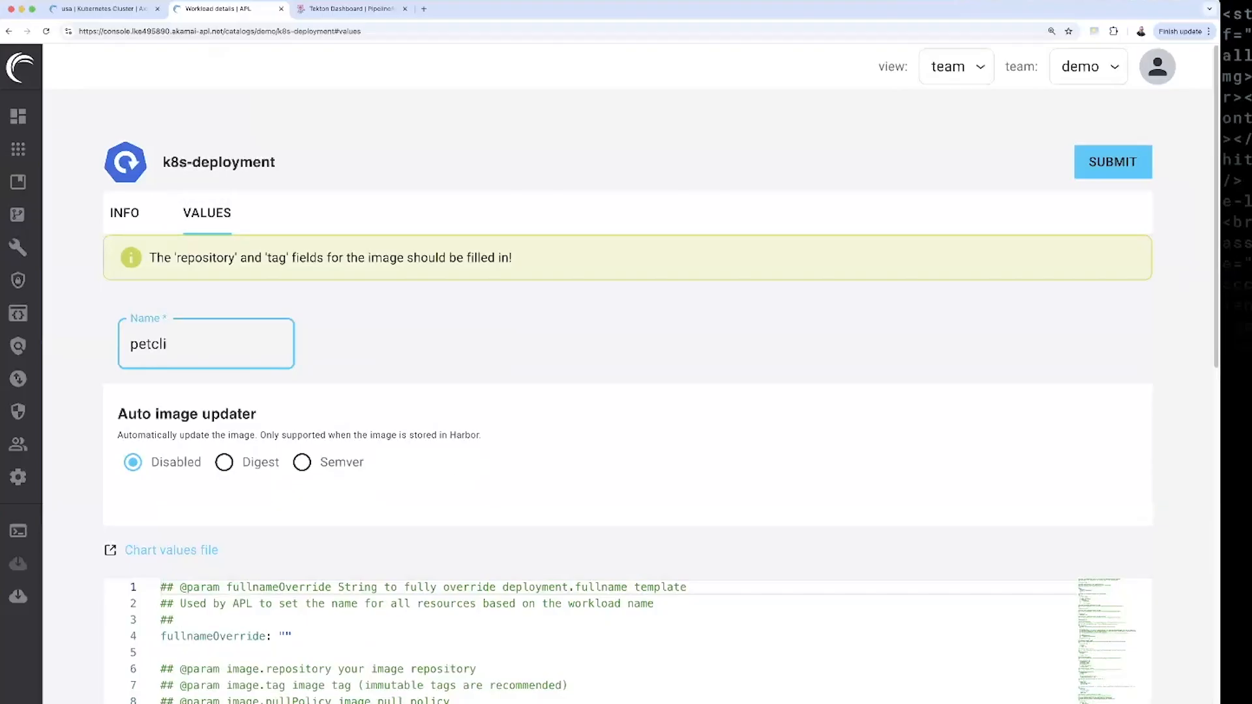
type("nic")
In the chart values, set the image repository to the copied Harbor path for team-demo/petclinic and the image tag to main.
scroll(370, 390, "down", 5)
scroll(371, 389, "down", 3)
left_click(274, 365)
key("BackSpace")
key("BackSpace")
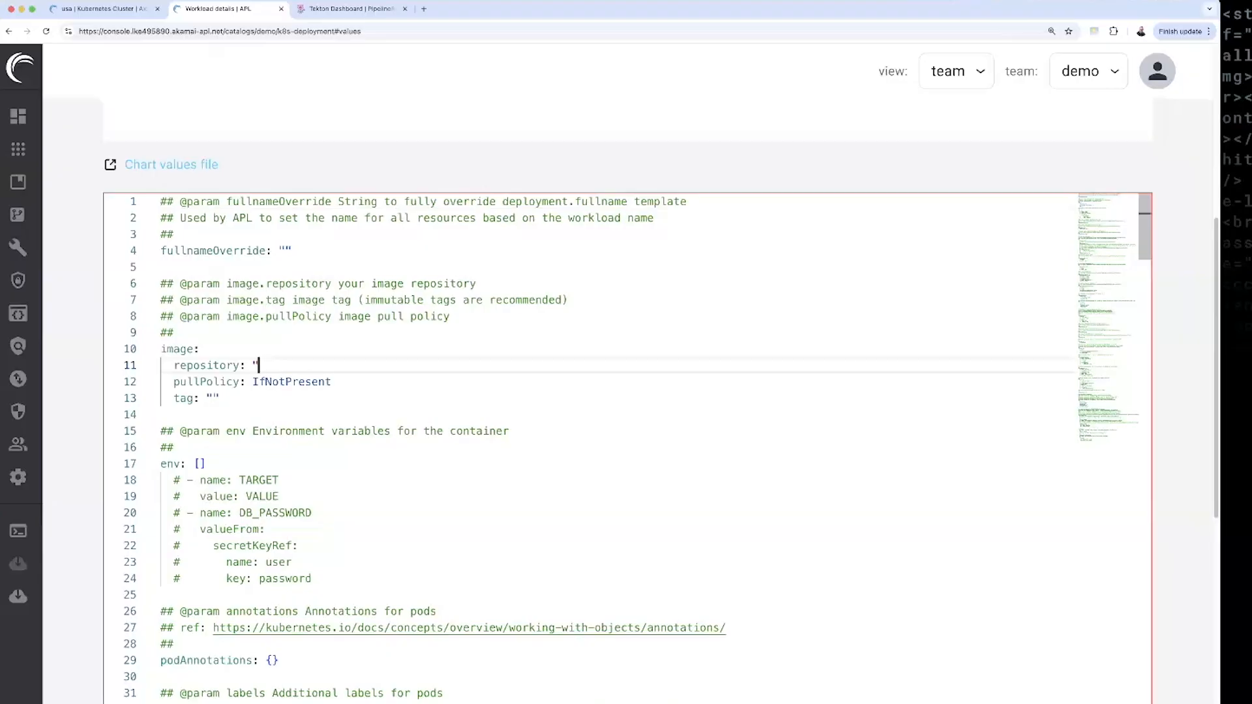
key("super+v")
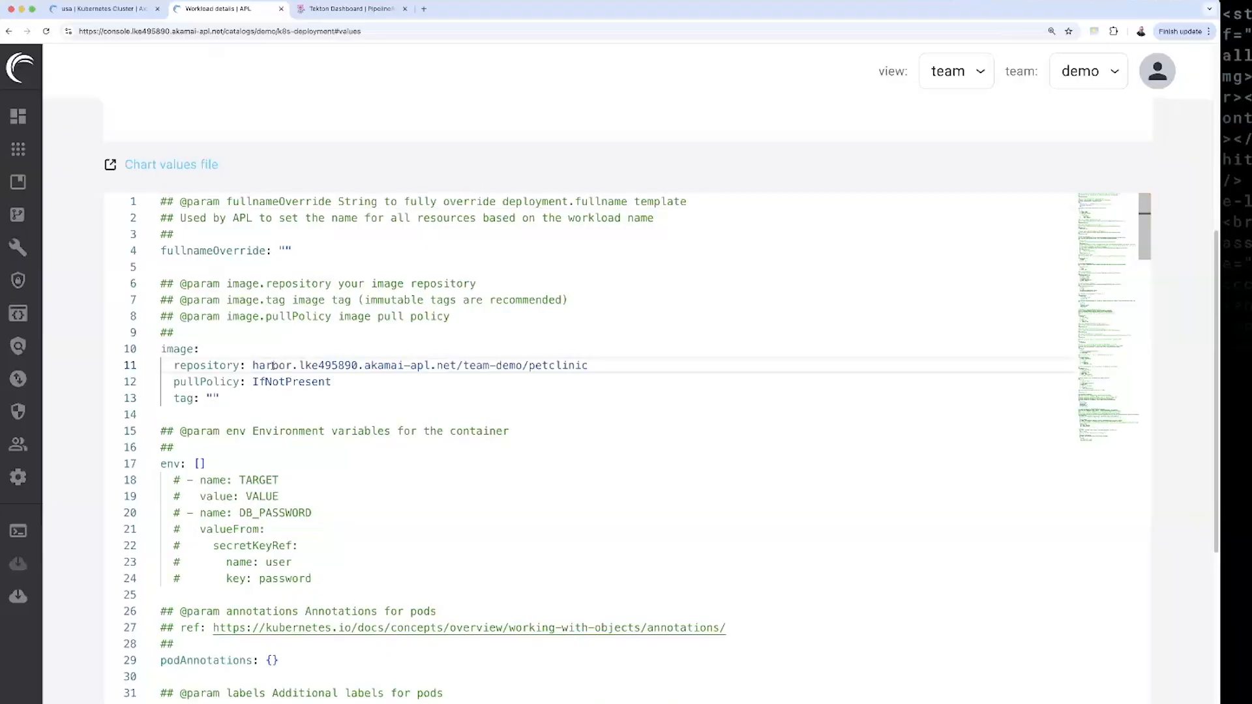
left_click(221, 397)
key("BackSpace")
key("BackSpace")
type("main")
Uncomment the limits and requests lines under resources in the chart values and remove the empty braces after resources.
scroll(332, 439, "down", 5)
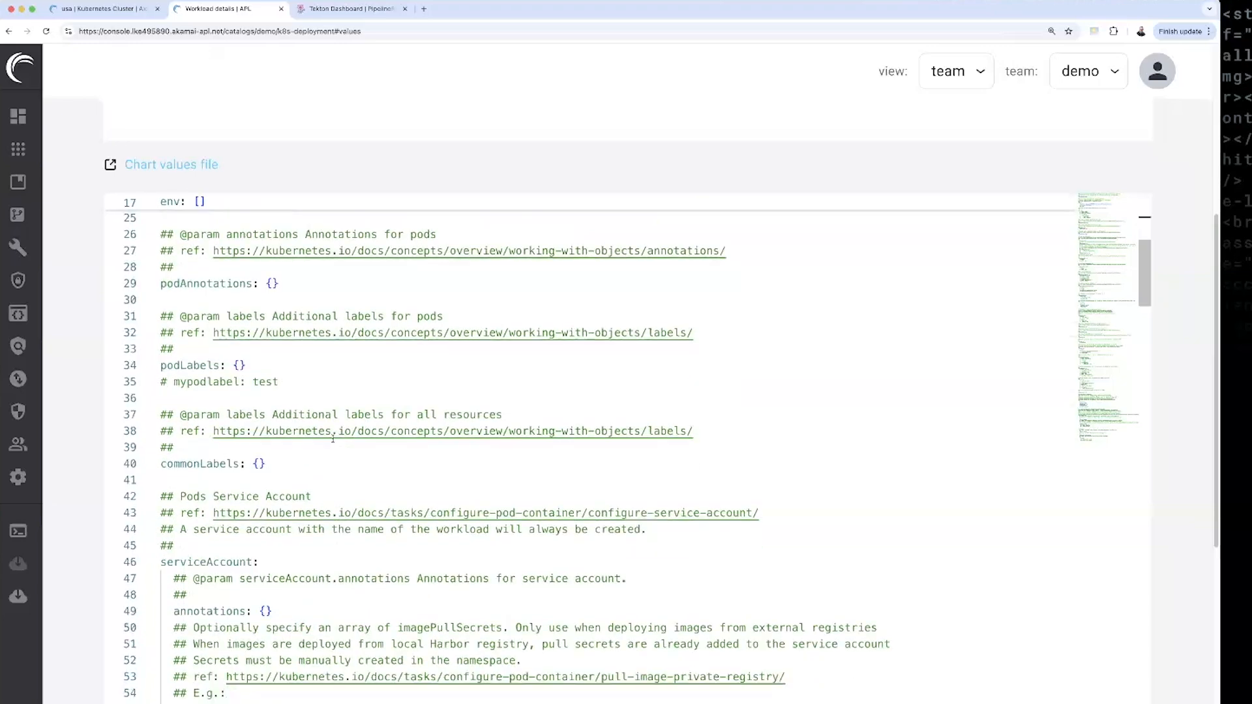
scroll(333, 438, "down", 8)
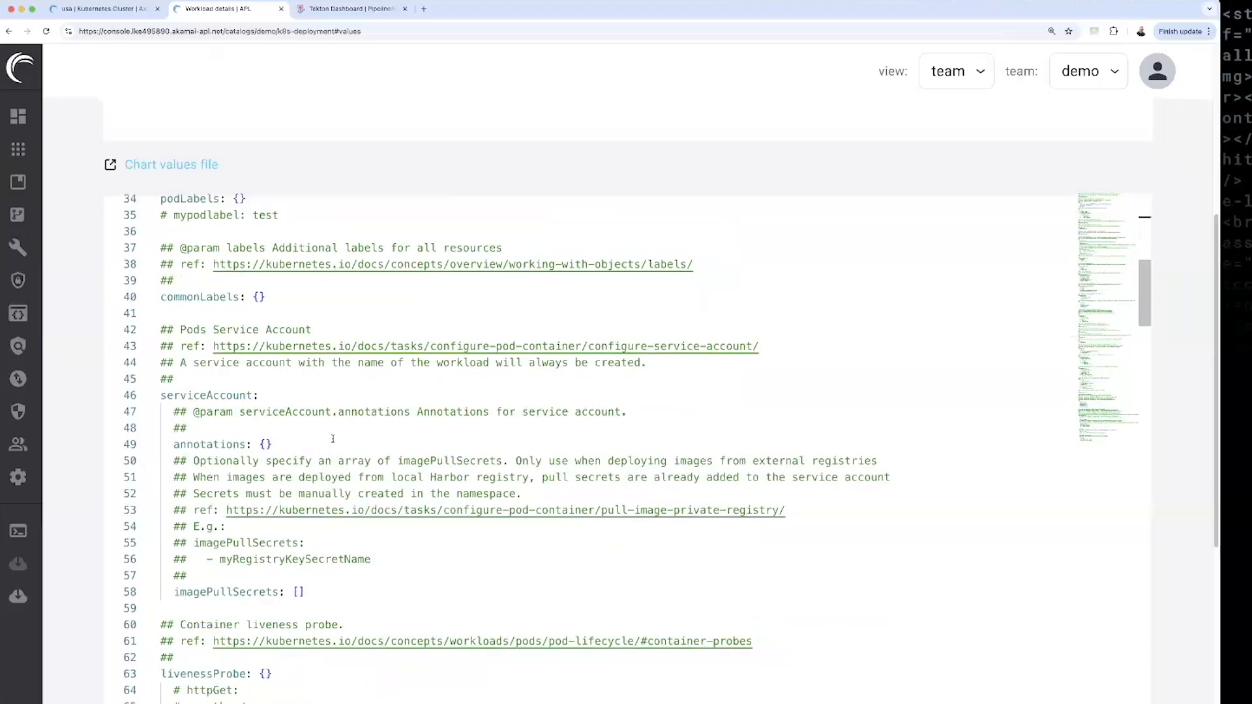
scroll(333, 439, "down", 10)
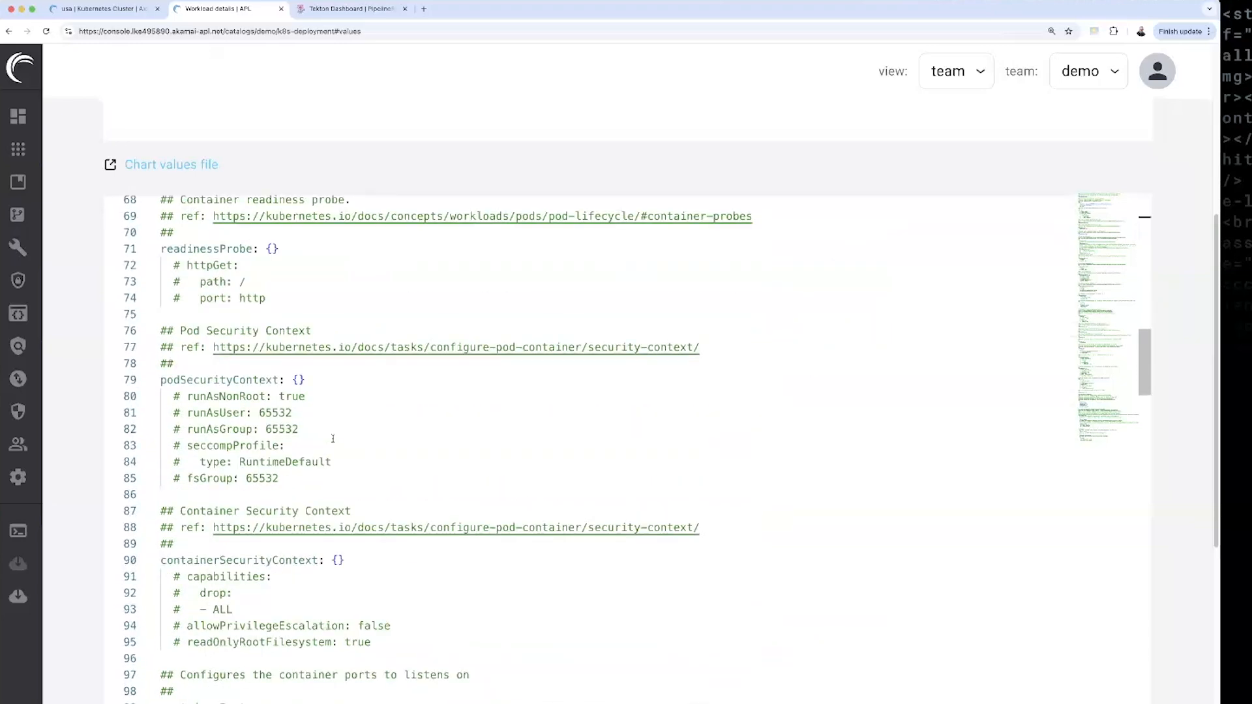
scroll(332, 439, "down", 4)
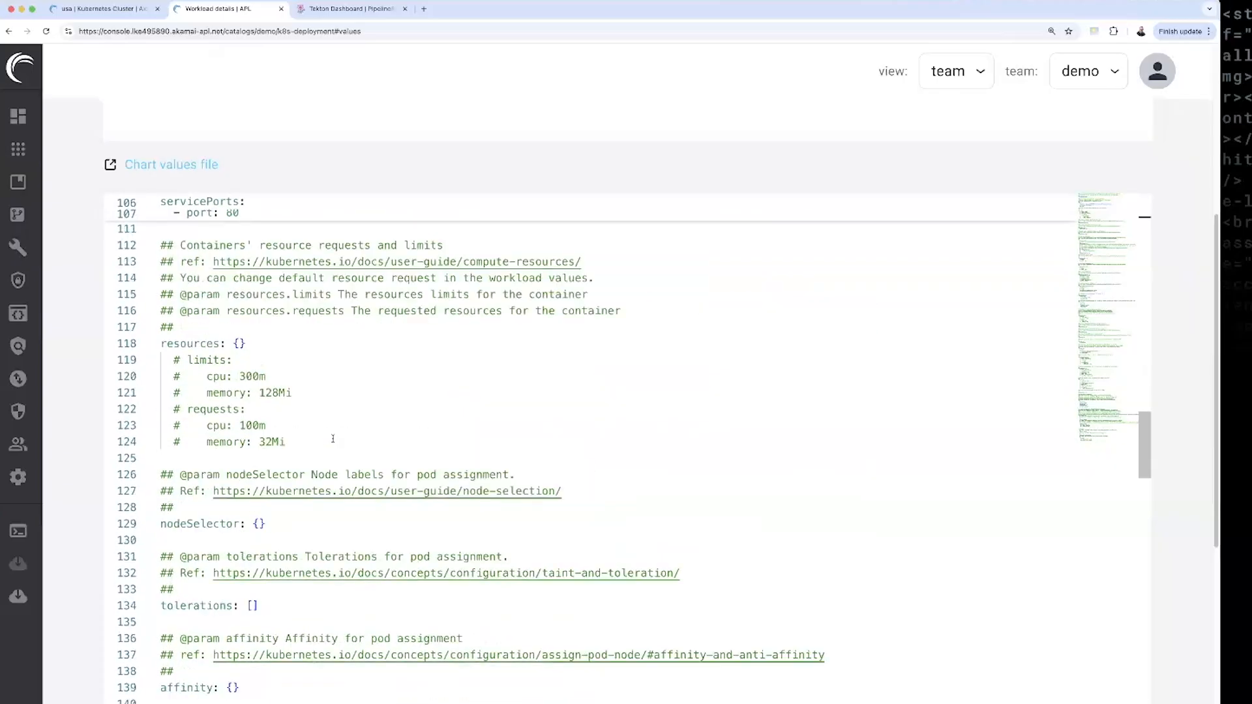
left_click_drag(288, 396, 158, 314)
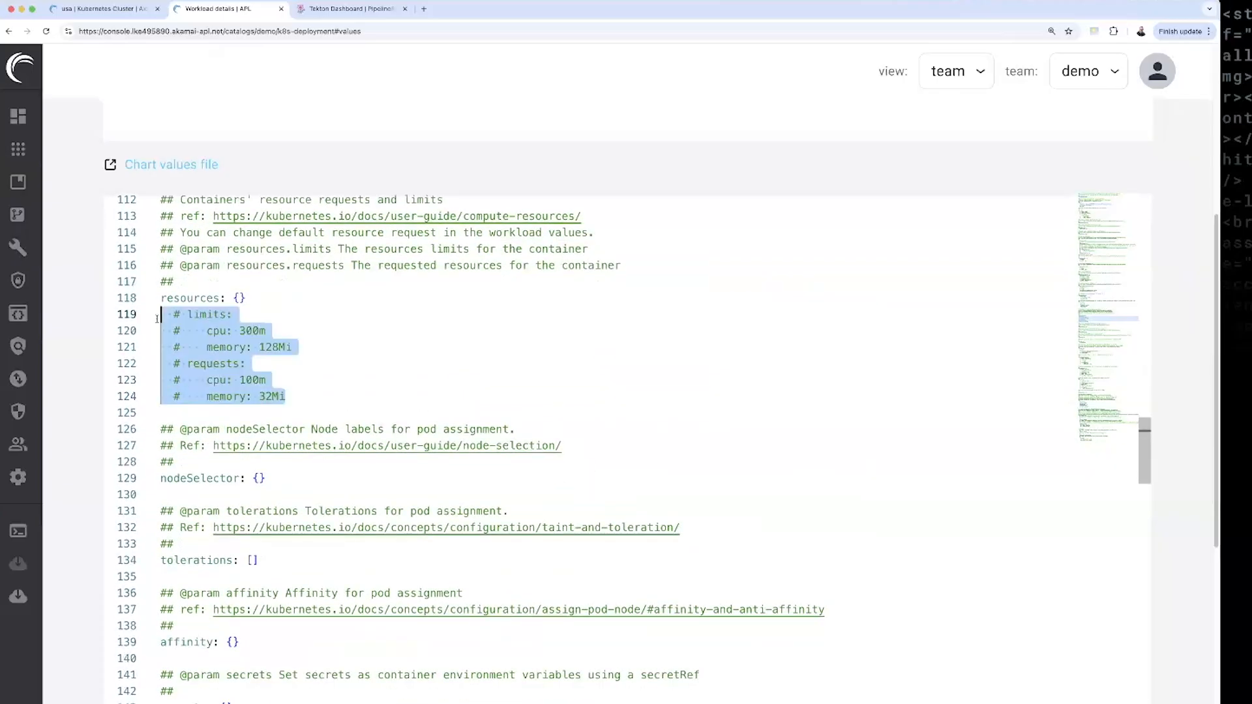
key("super+slash")
left_click(246, 298)
key("BackSpace")
key("BackSpace")
key("BackSpace")
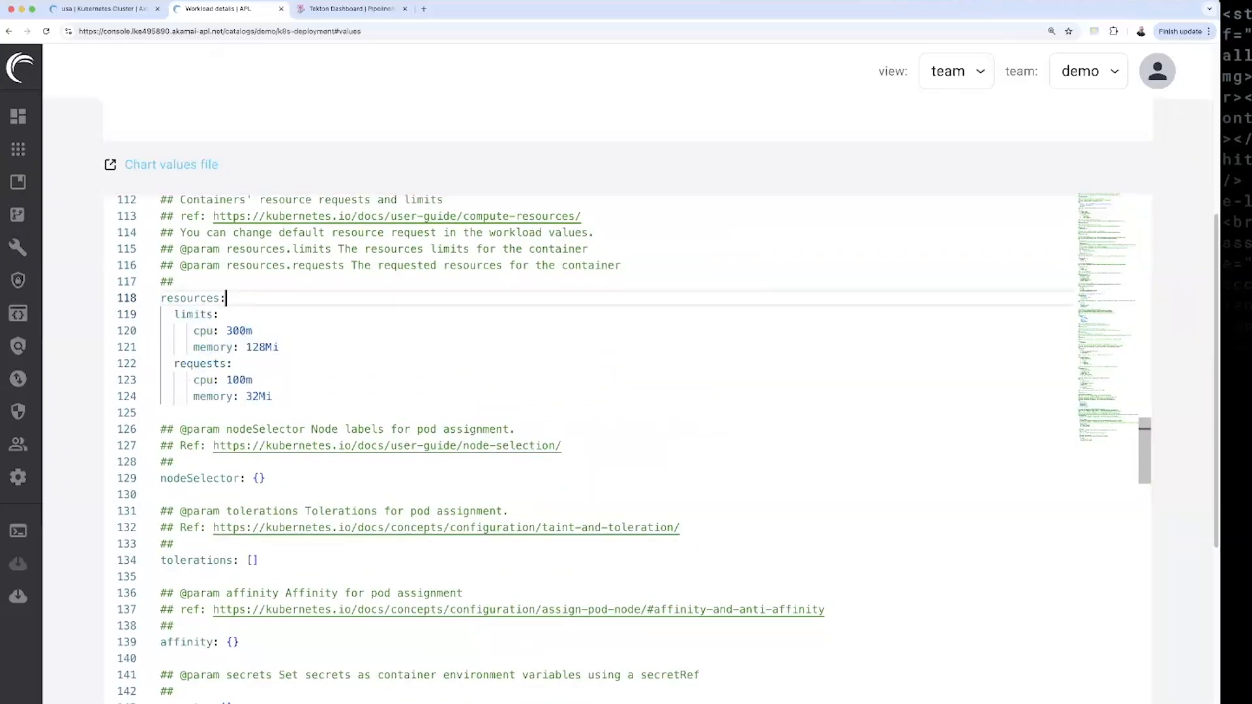
Set the container's resource limits to cpu "1" and memory 1Gi.
double_click(254, 332)
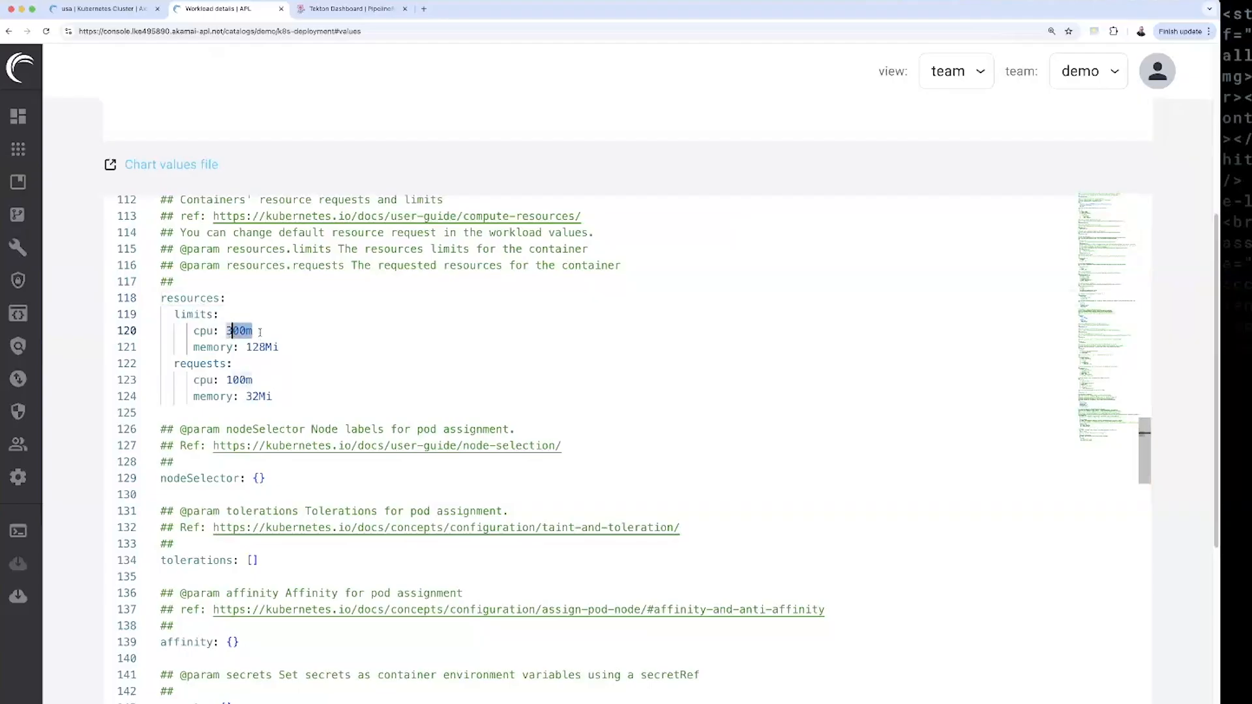
type("3")
key("BackSpace")
type("\"1")
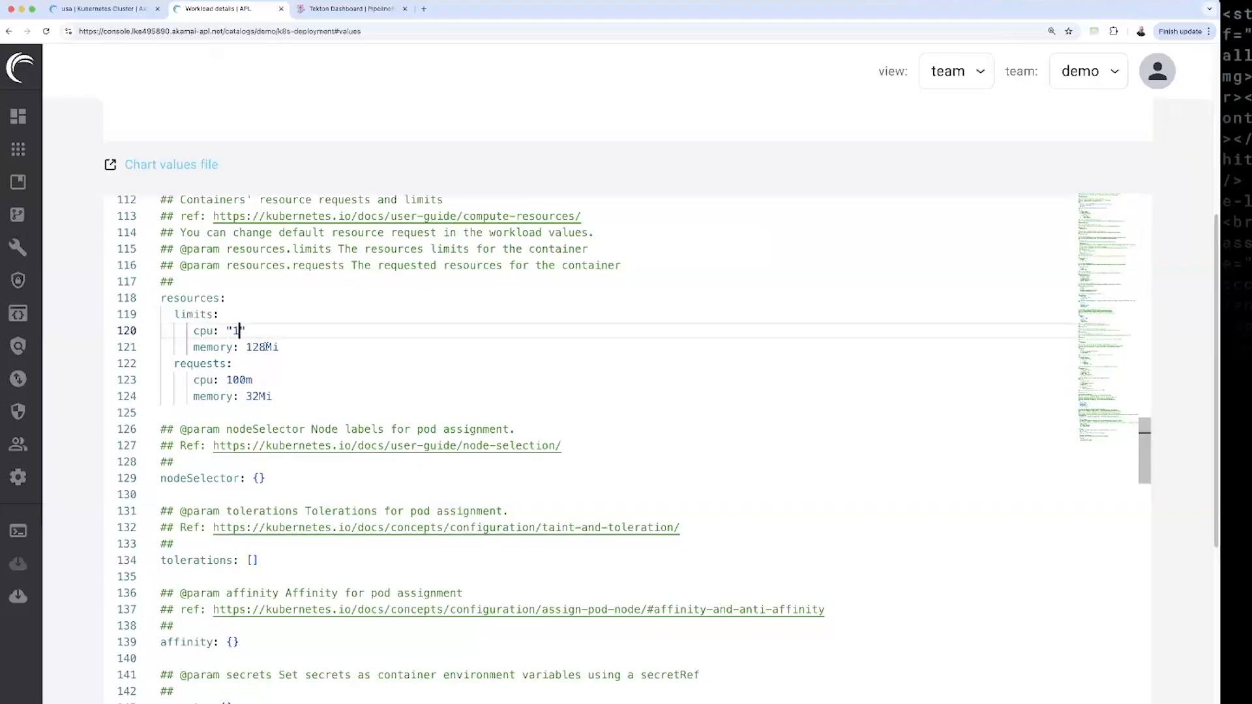
left_click_drag(276, 347, 246, 347)
type("1Gi")
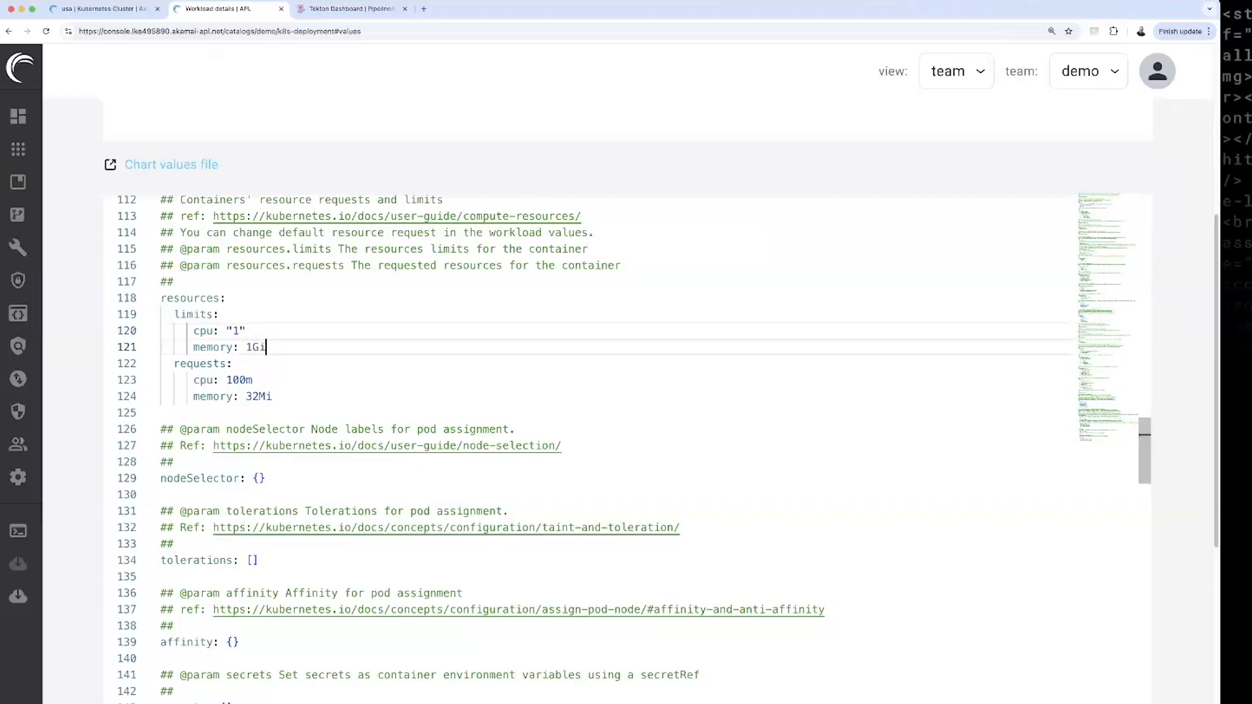
Set the container's resource requests to cpu 500m and memory 512Mi.
left_click_drag(248, 379, 226, 379)
type("500")
left_click_drag(260, 396, 252, 396)
double_click(252, 396)
type("512")
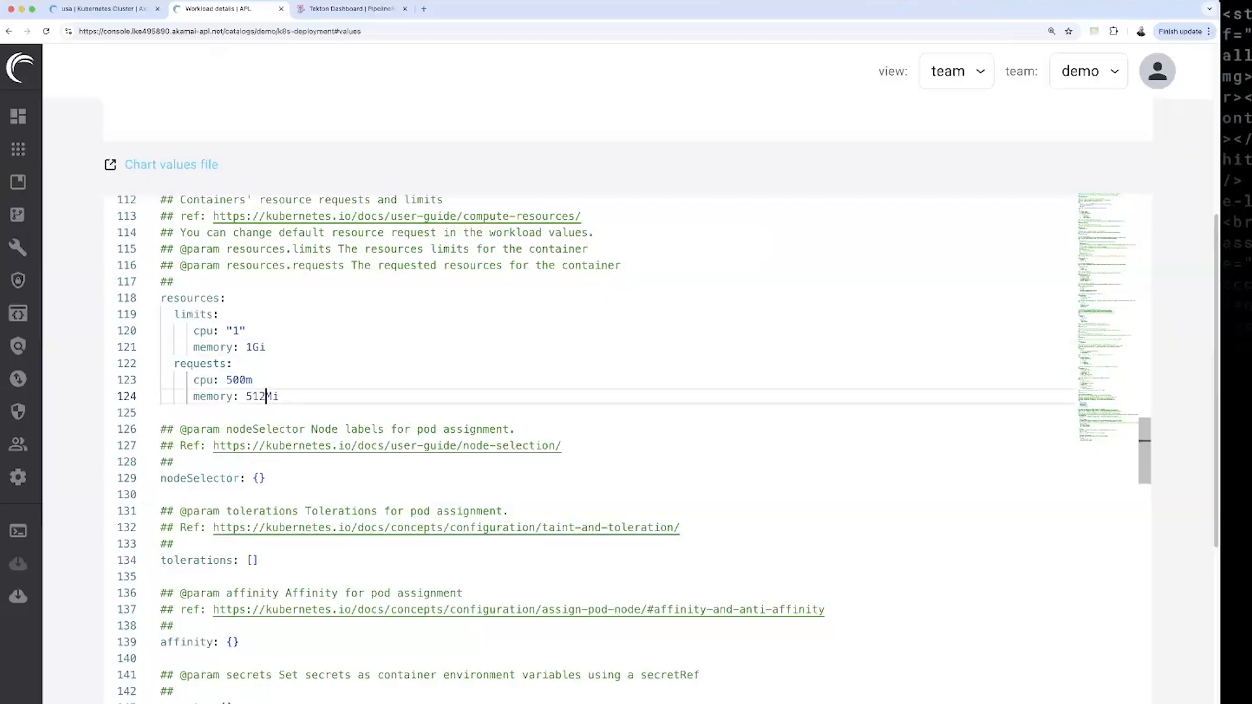
Set the replicaCount value to 1 in the petclinic workload's chart values.
scroll(424, 399, "down", 13)
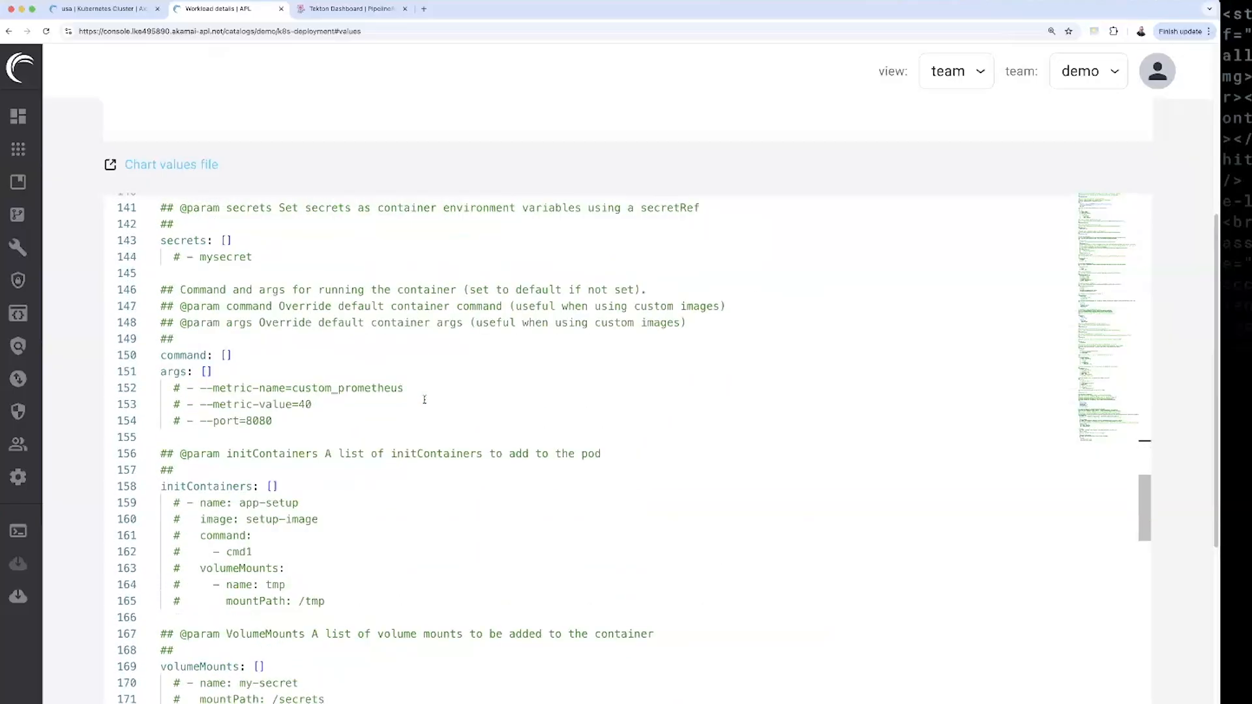
scroll(425, 399, "down", 10)
left_click(258, 387)
key("BackSpace")
type("1")
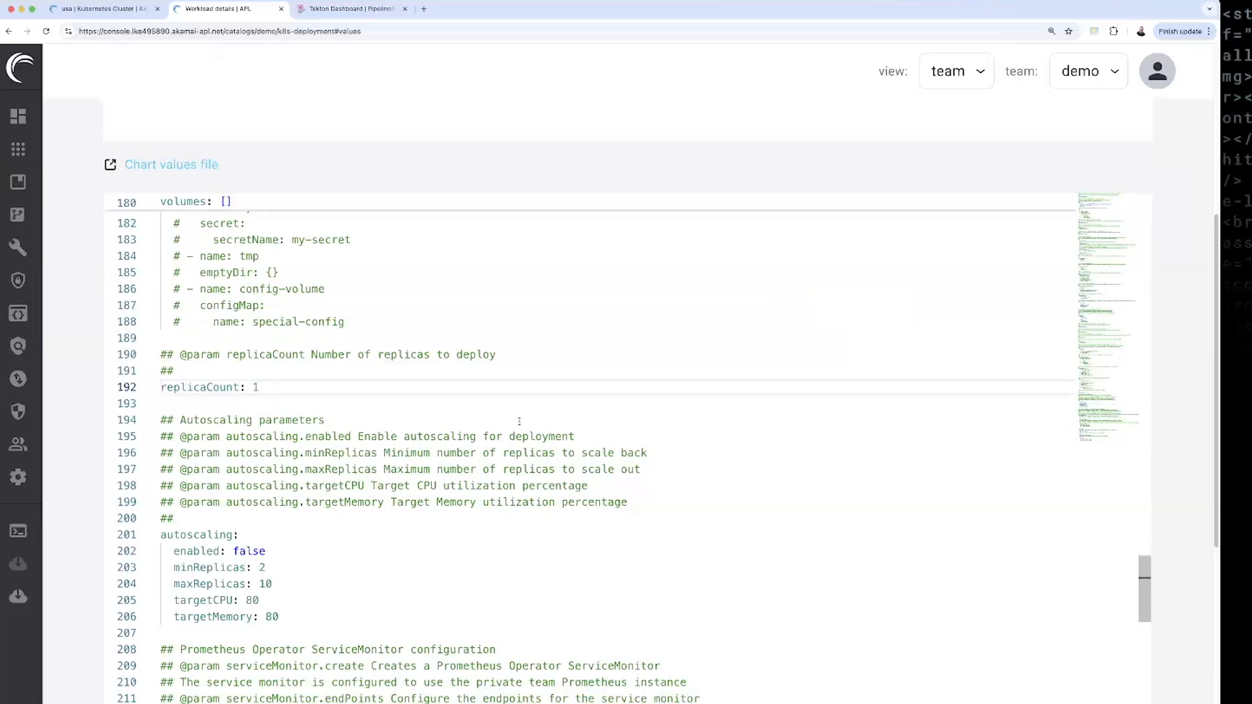
Submit the petclinic workload and open its Argo CD application to inspect the deployed resources.
scroll(520, 422, "down", 1)
scroll(520, 422, "down", 3)
scroll(1157, 456, "down", 3)
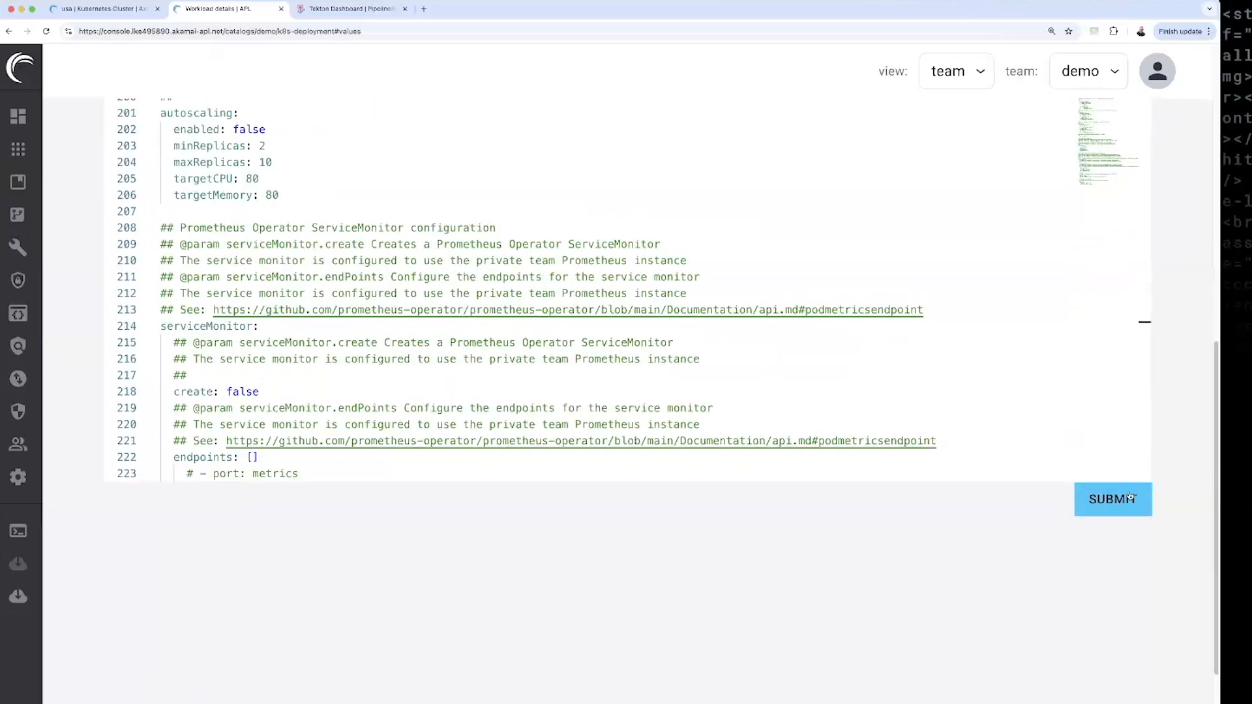
left_click(1110, 499)
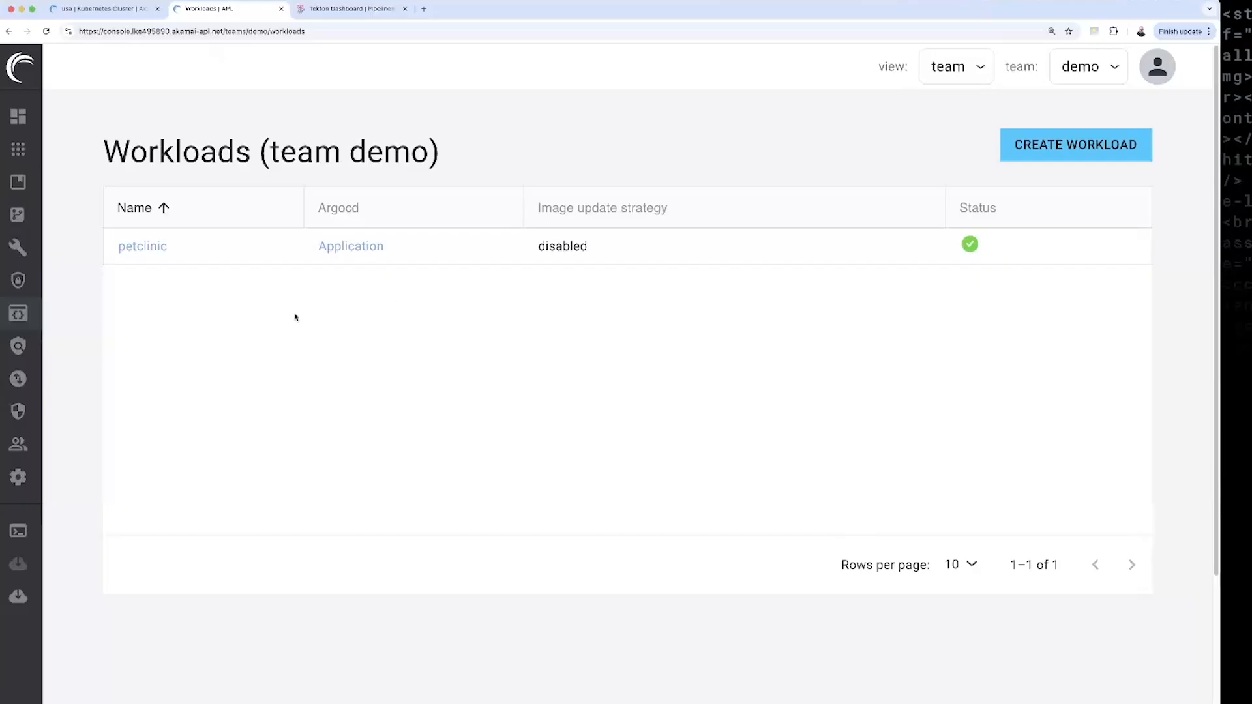
left_click(344, 252)
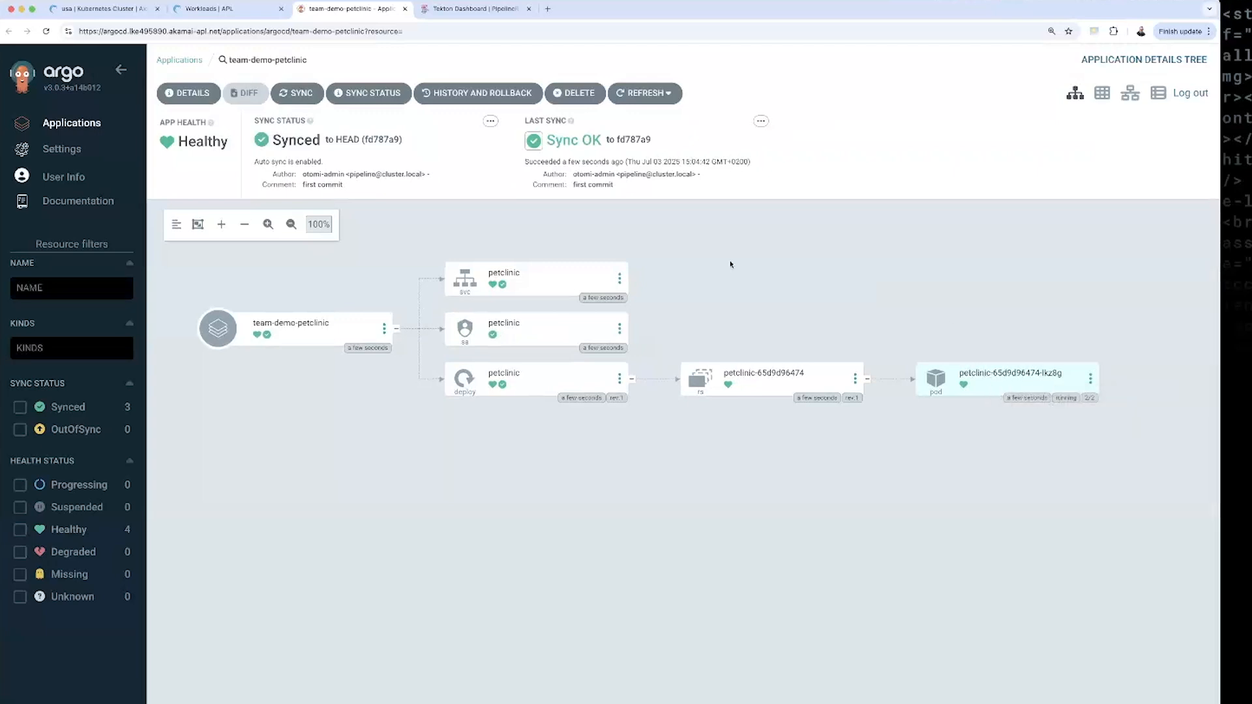
Return to the platform console and start a new service for the demo team with petclinic as the service name.
left_click(245, 12)
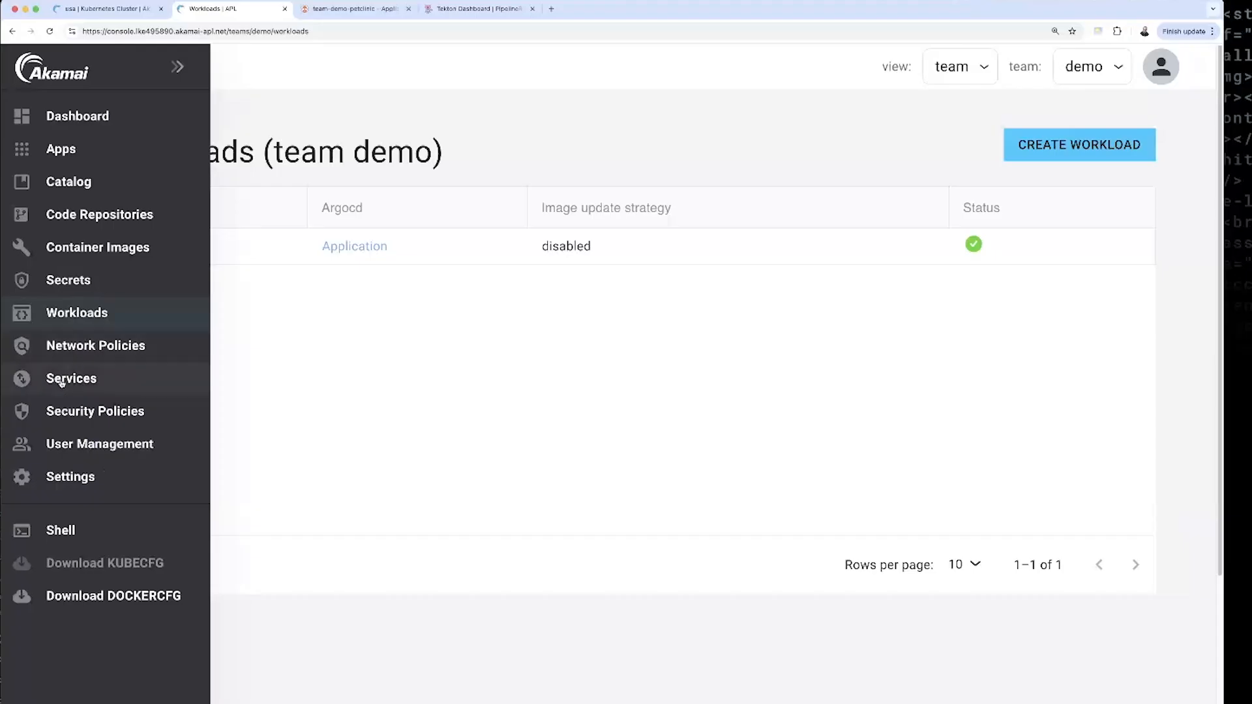
left_click(62, 380)
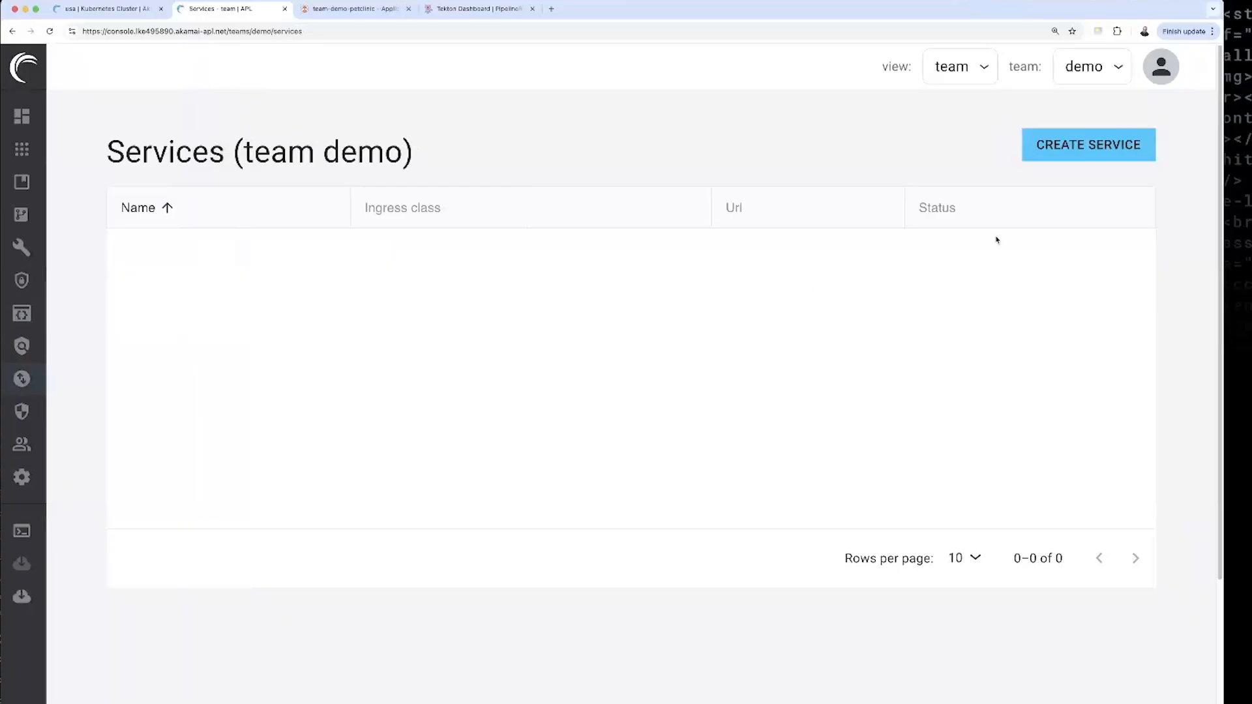
left_click(1084, 145)
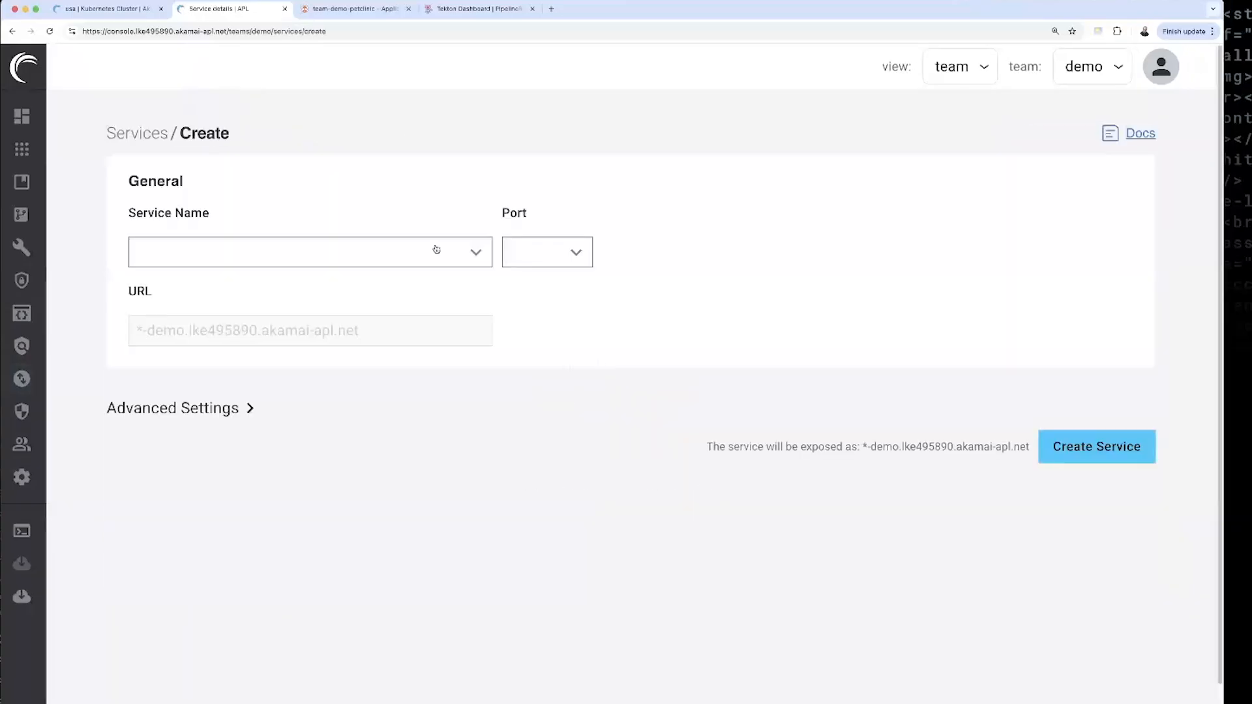
left_click(476, 254)
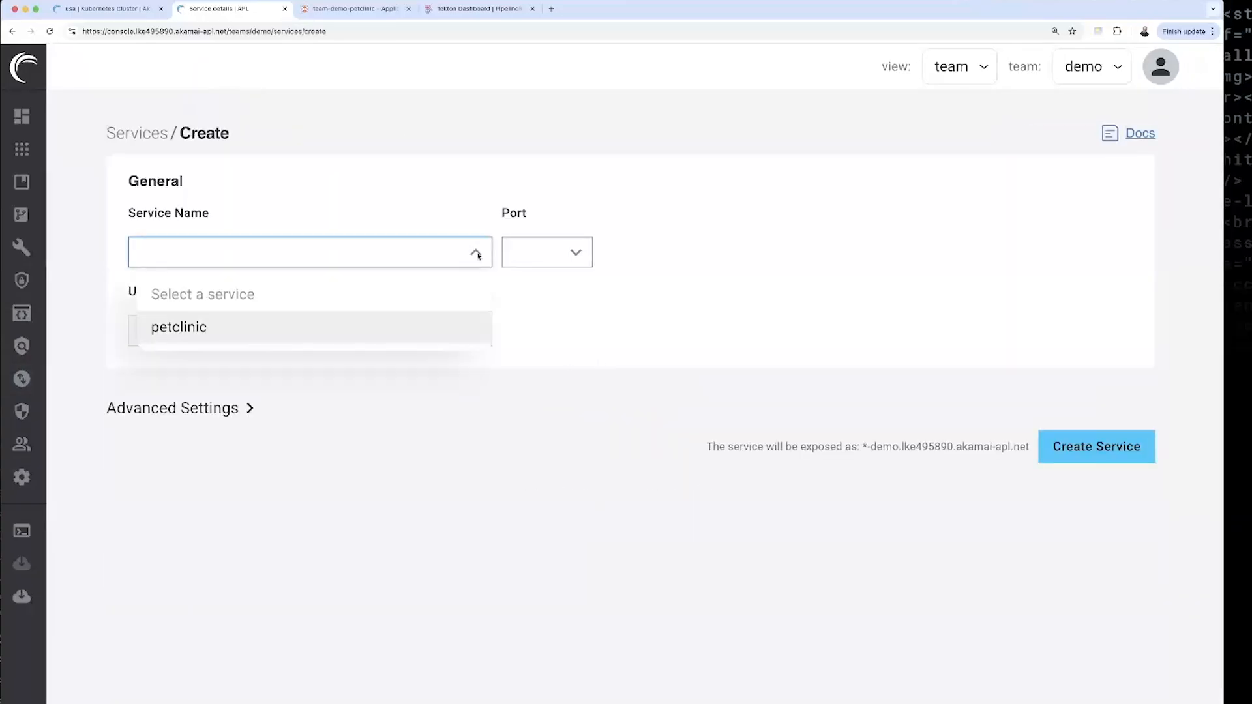
left_click(193, 333)
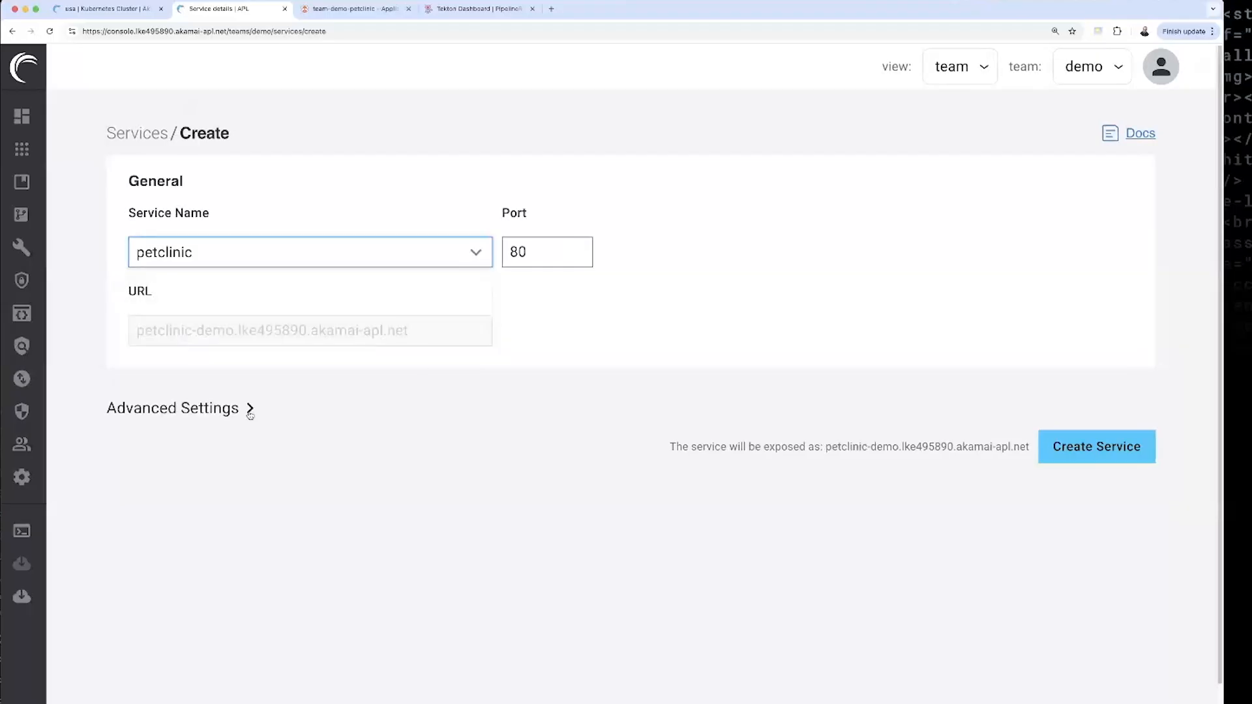
Review the advanced settings of the petclinic service and create the service.
left_click(201, 411)
scroll(318, 495, "down", 1)
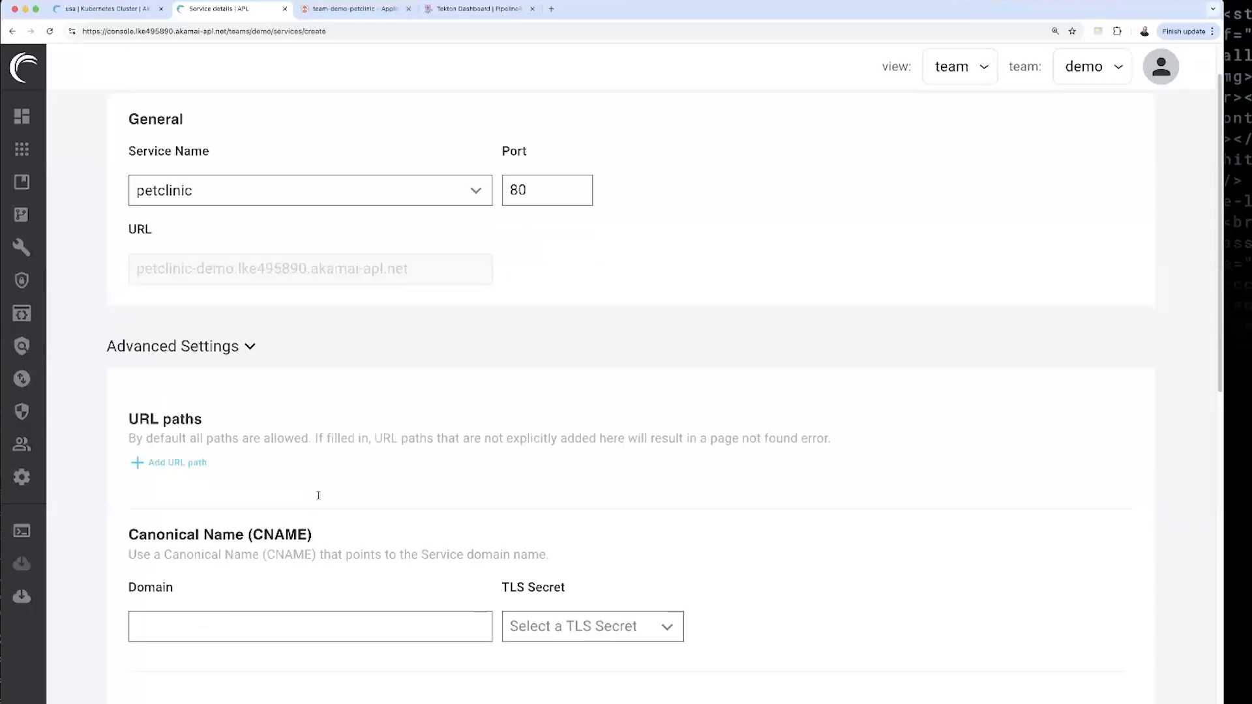
scroll(318, 496, "down", 10)
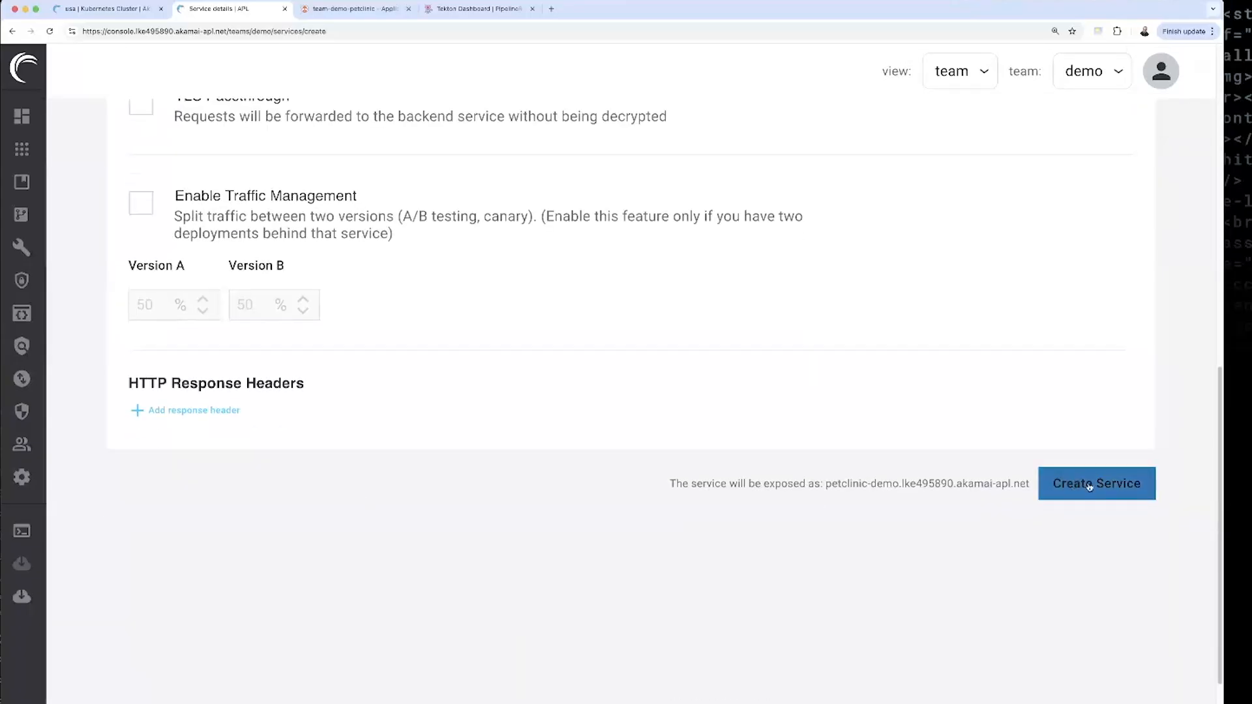
left_click(1088, 487)
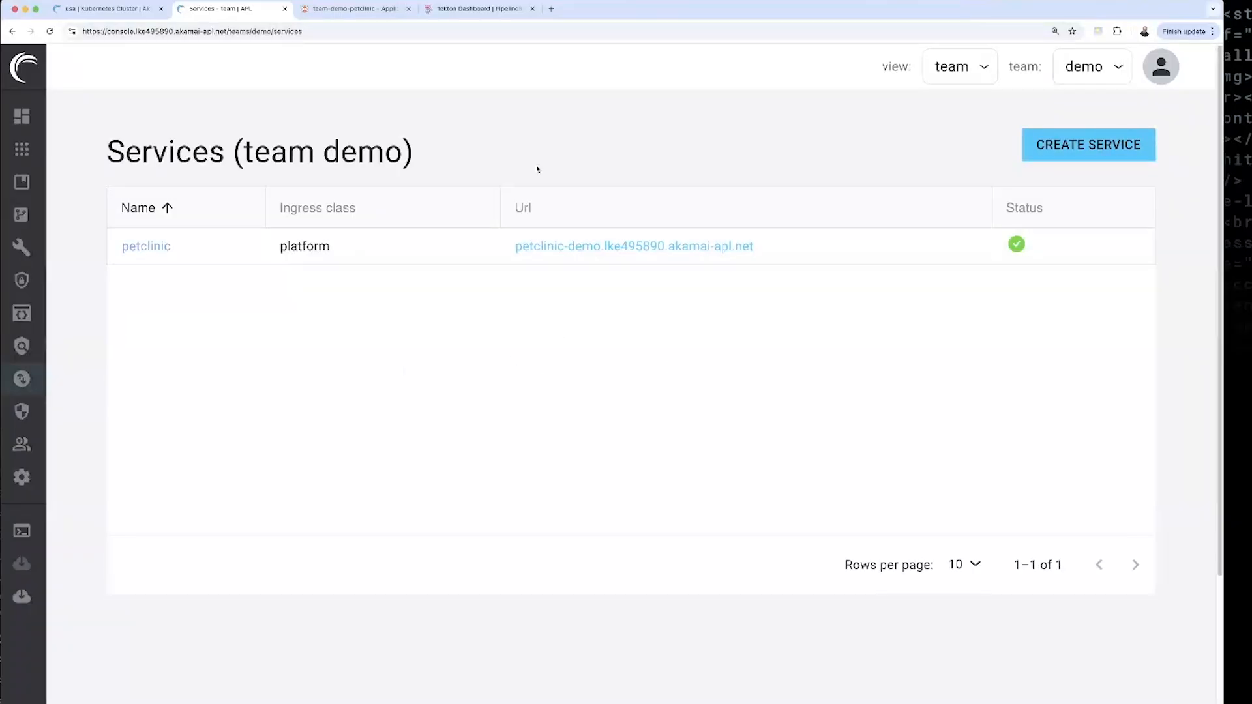
Open the petclinic service's public URL, enlarge the page and select its web address.
left_click(625, 247)
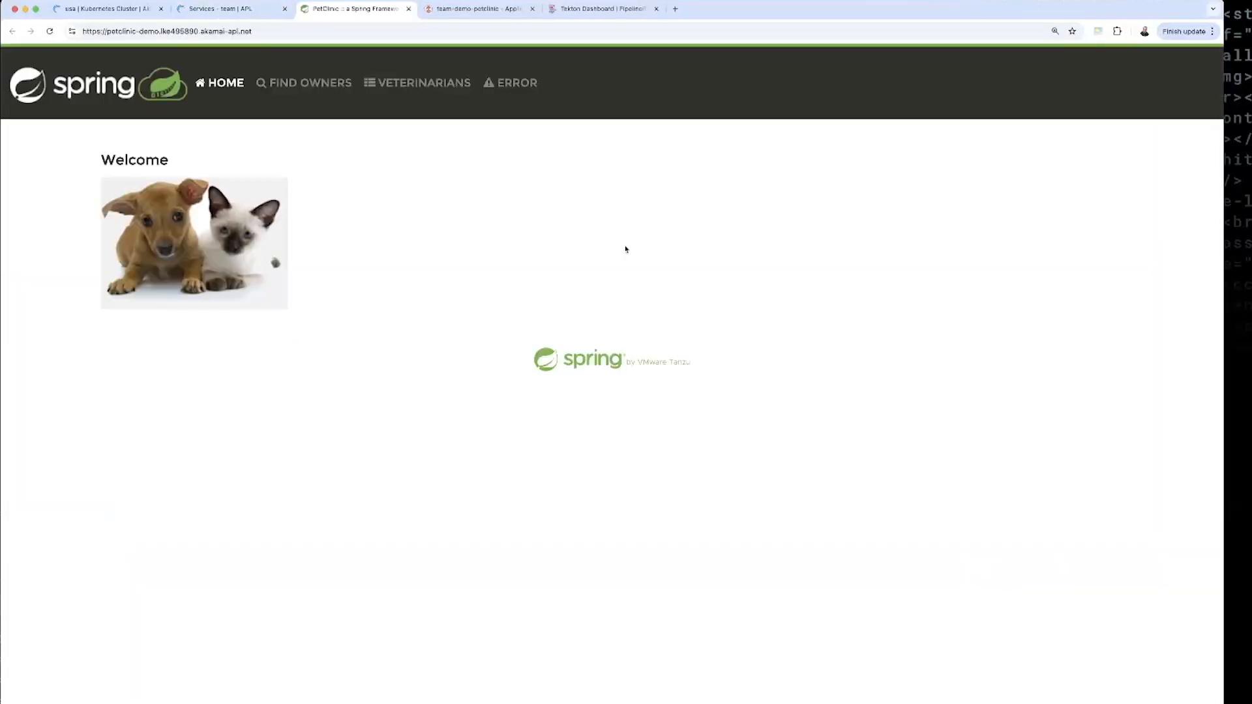
key("super+equal")
key("super+equal")
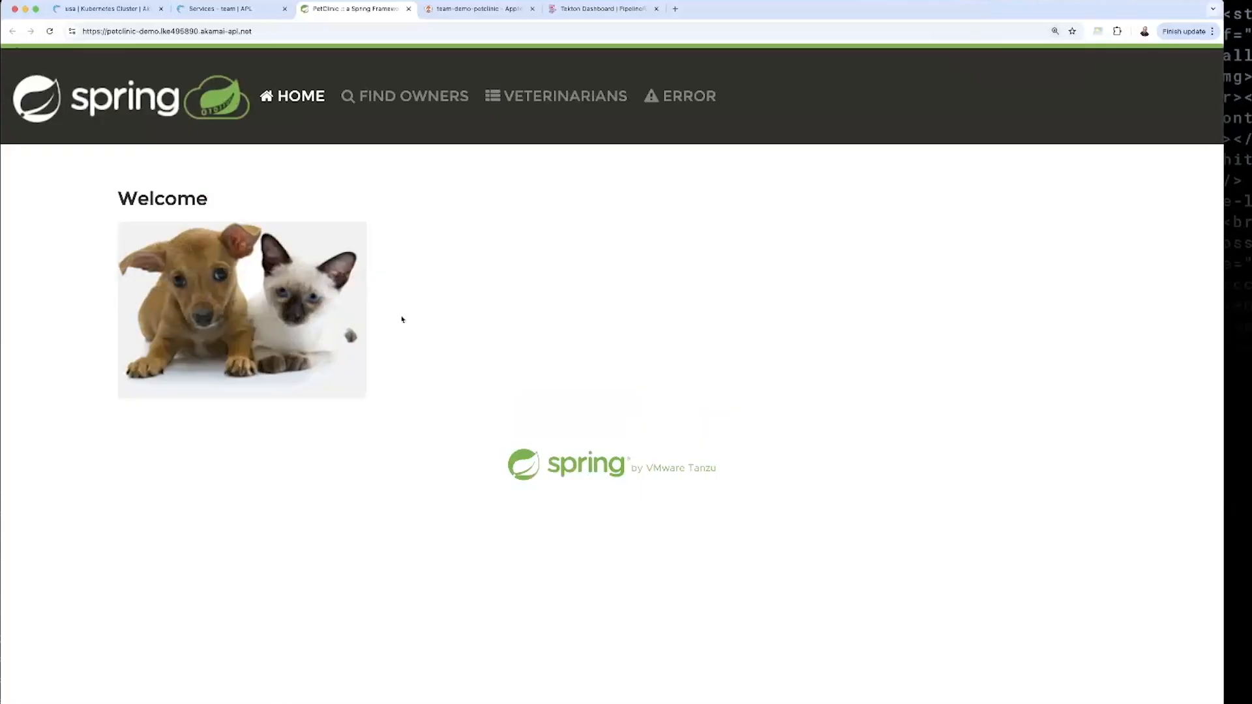
left_click(269, 30)
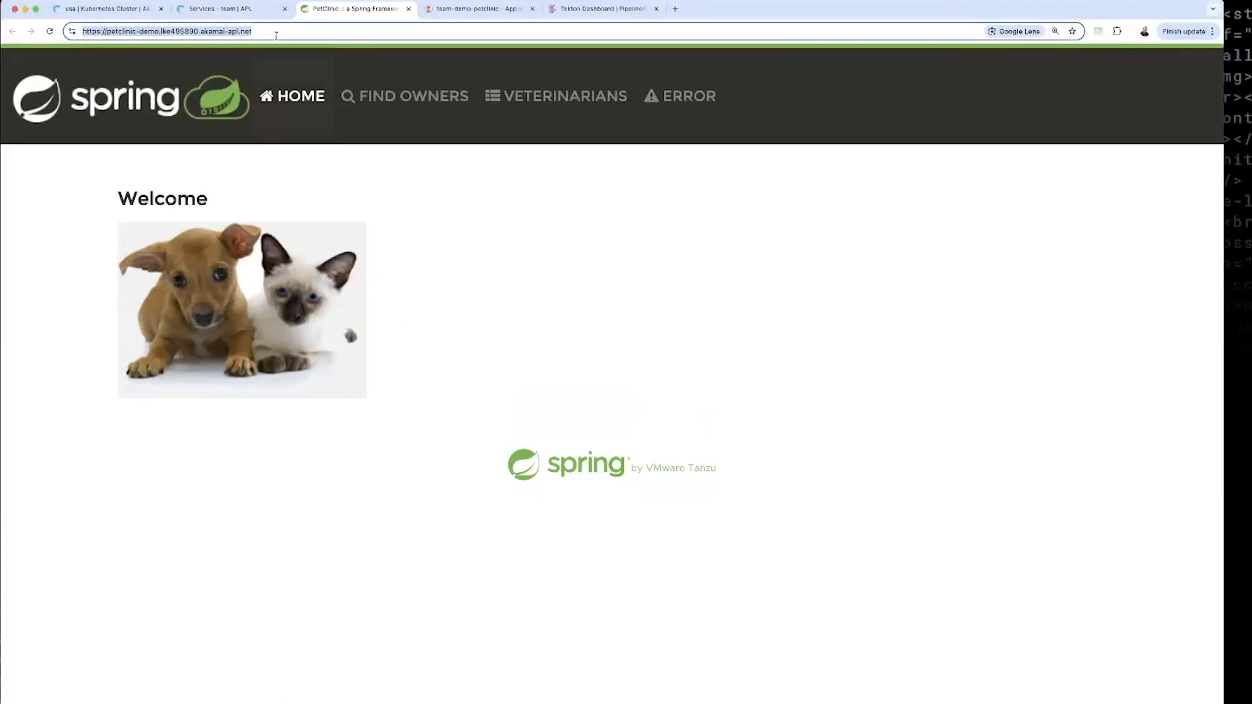
Check the public PetClinic site's connection information and review the petclinic service's advanced URL path, CNAME and TLS settings in the platform console.
left_click(70, 33)
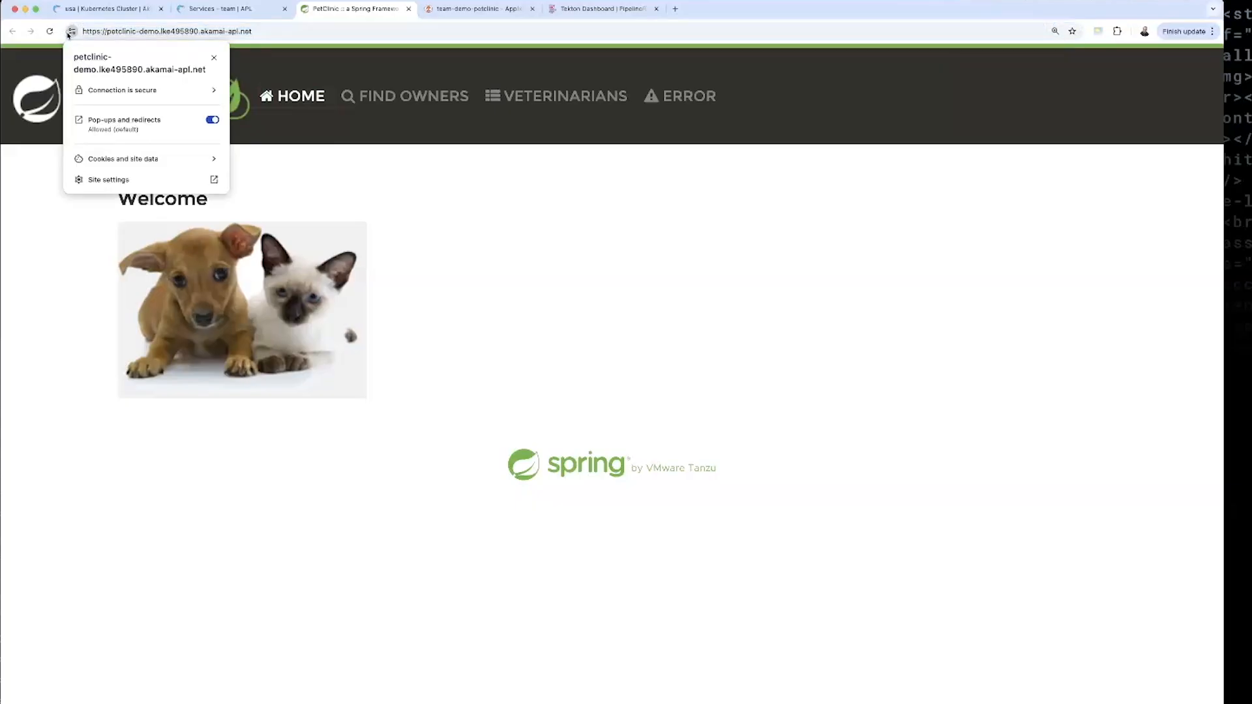
left_click(227, 14)
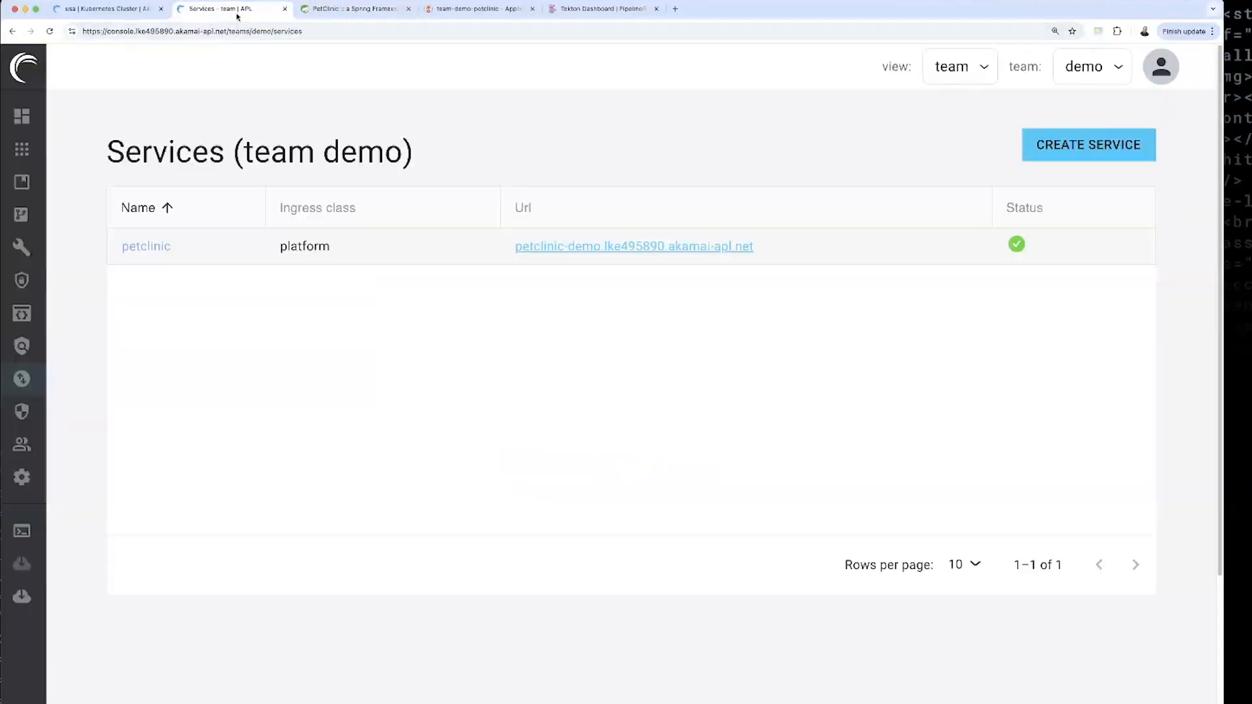
left_click(157, 246)
left_click(353, 415)
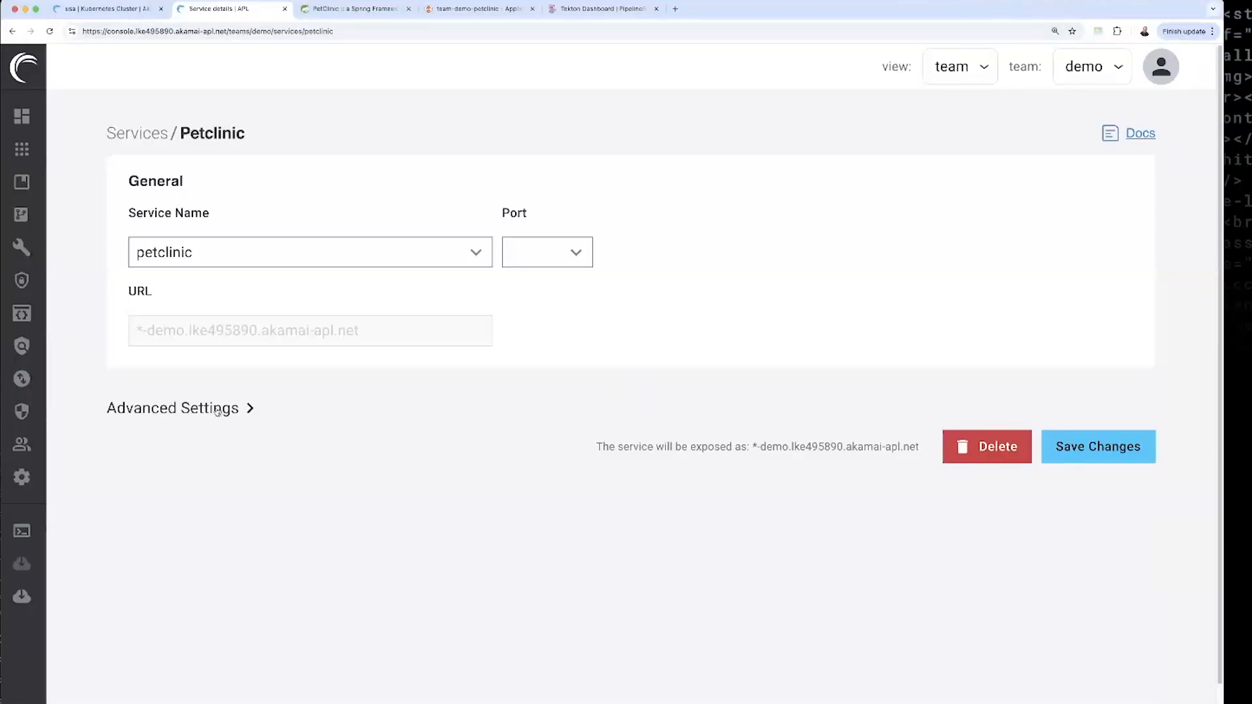
scroll(358, 490, "down", 5)
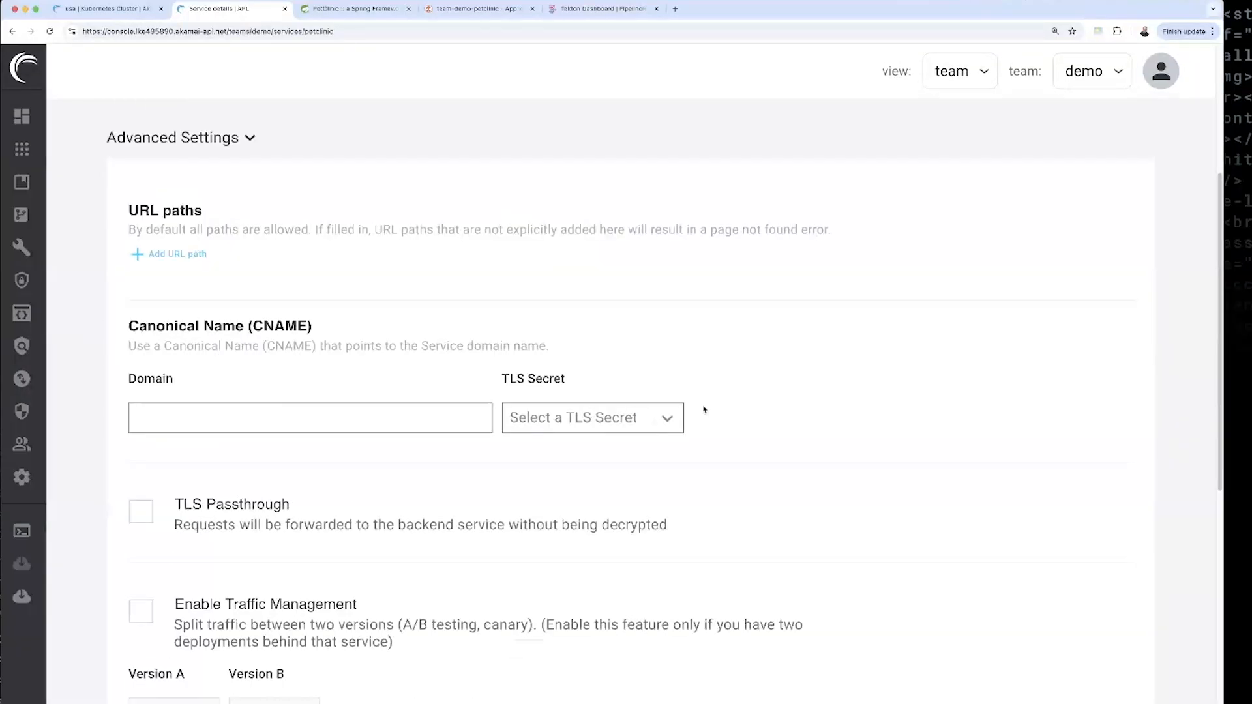
scroll(682, 315, "up", 5)
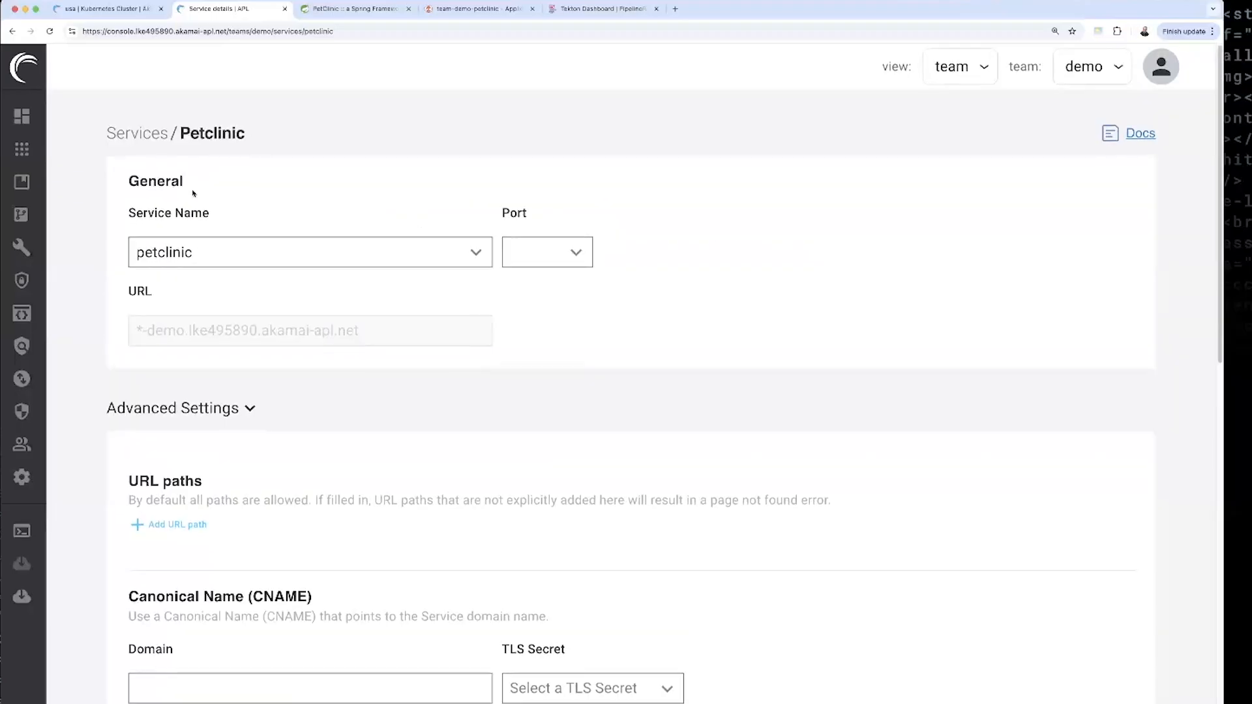
left_click(358, 12)
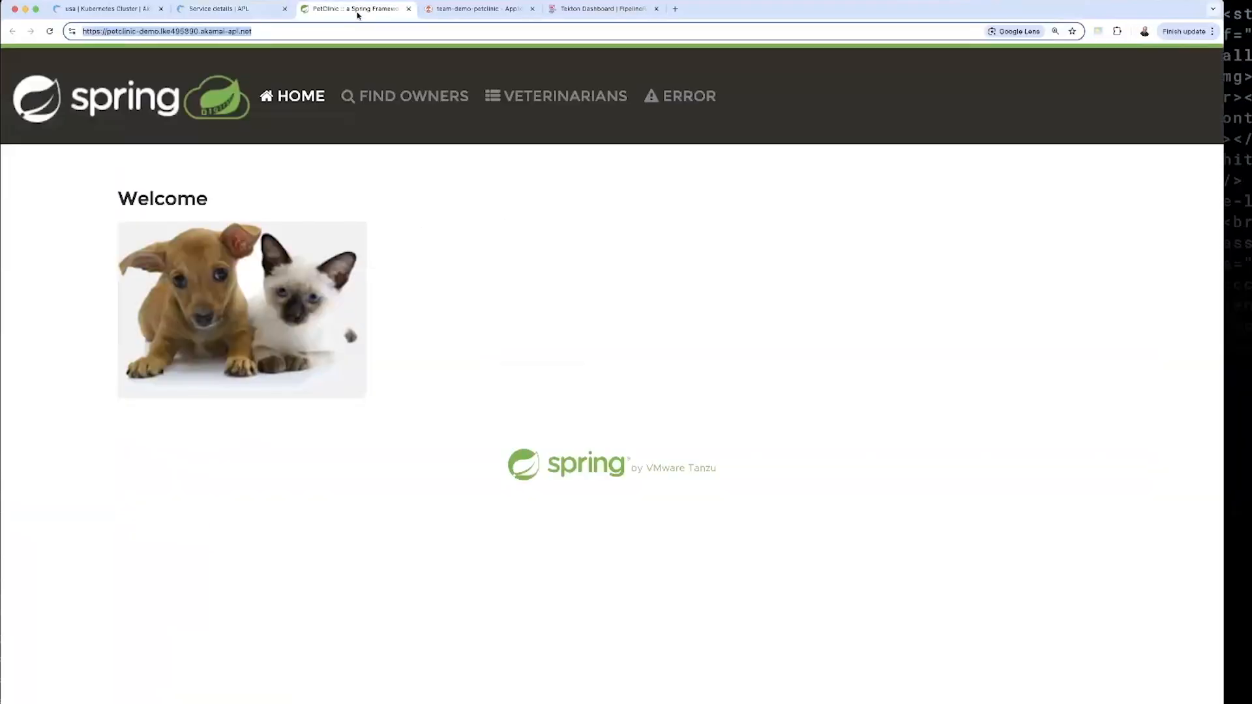
left_click(215, 9)
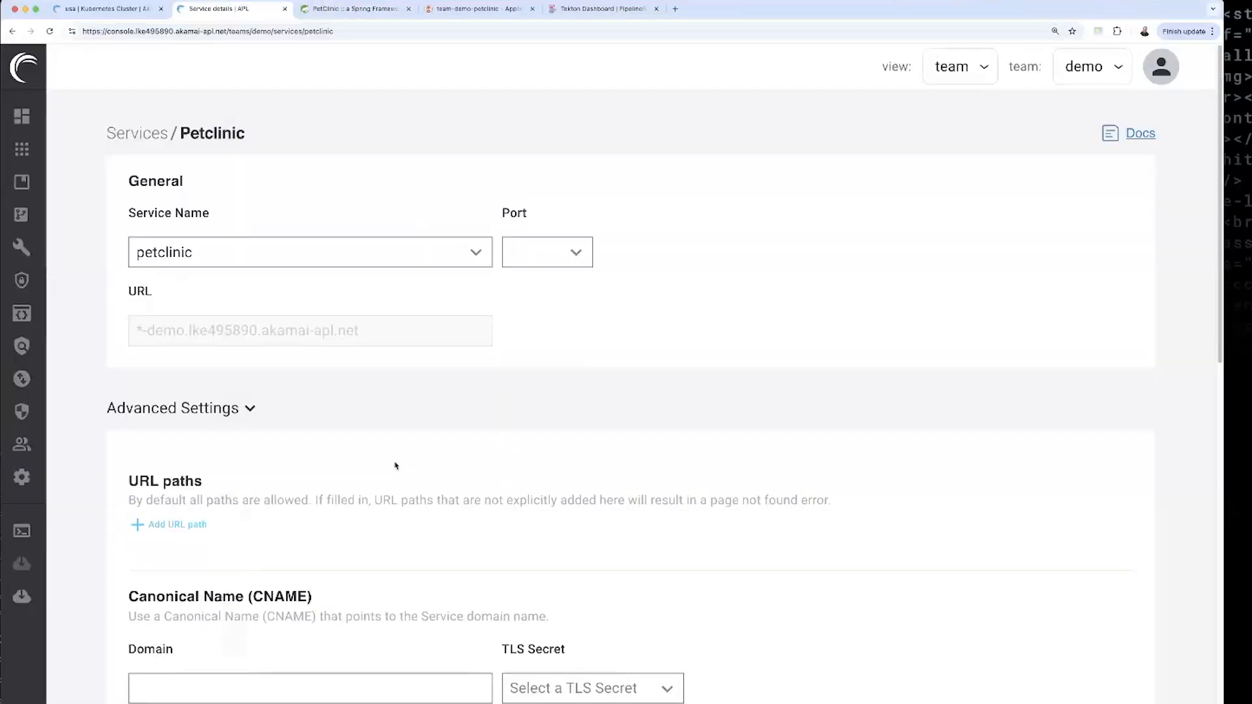